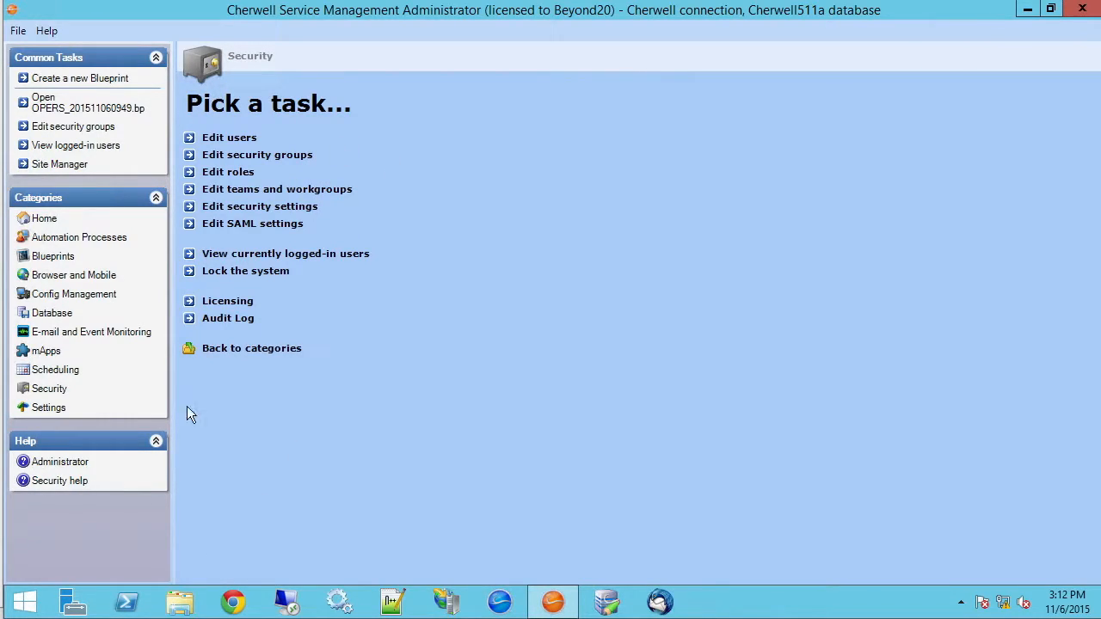
# Search the Start screen for 'defin' and launch the Definition Editor
pyautogui.click(26, 607)
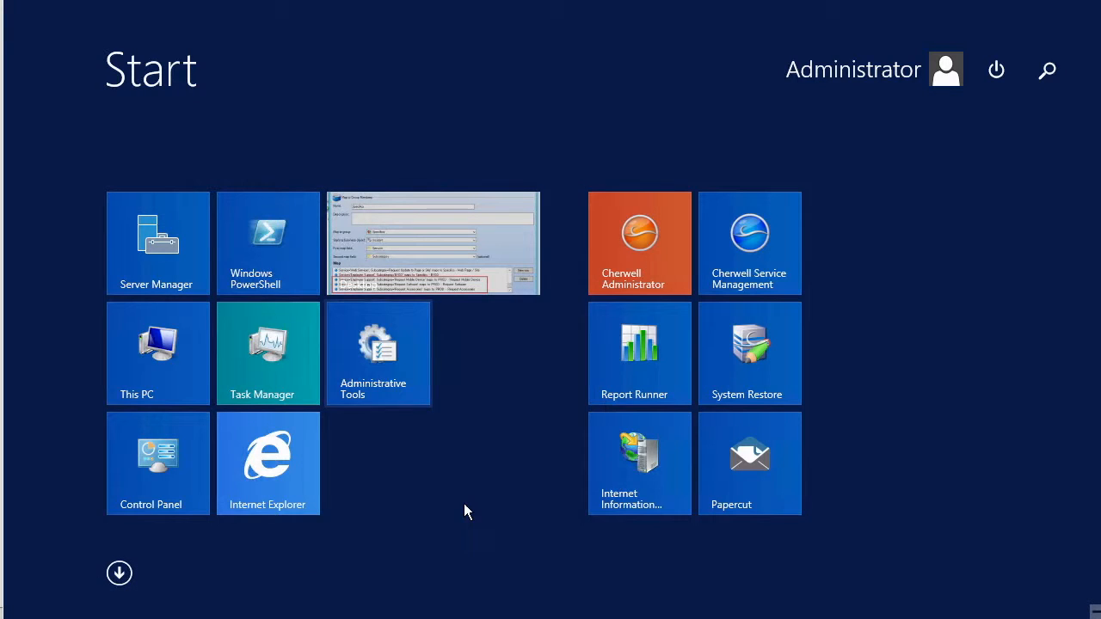
pyautogui.write('definition Editor')
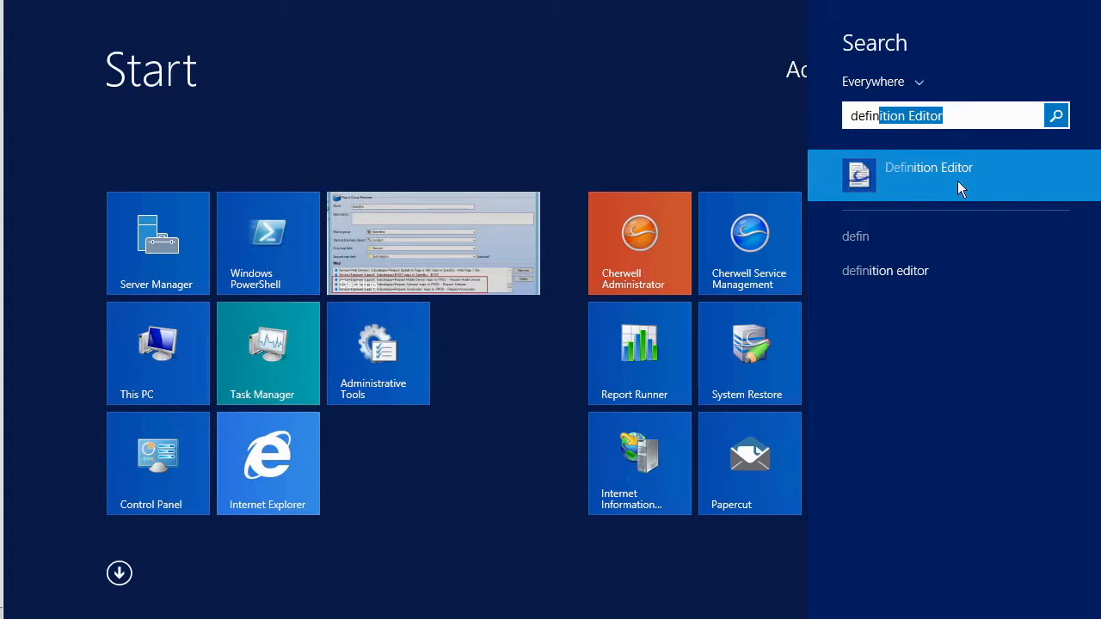
pyautogui.click(919, 174)
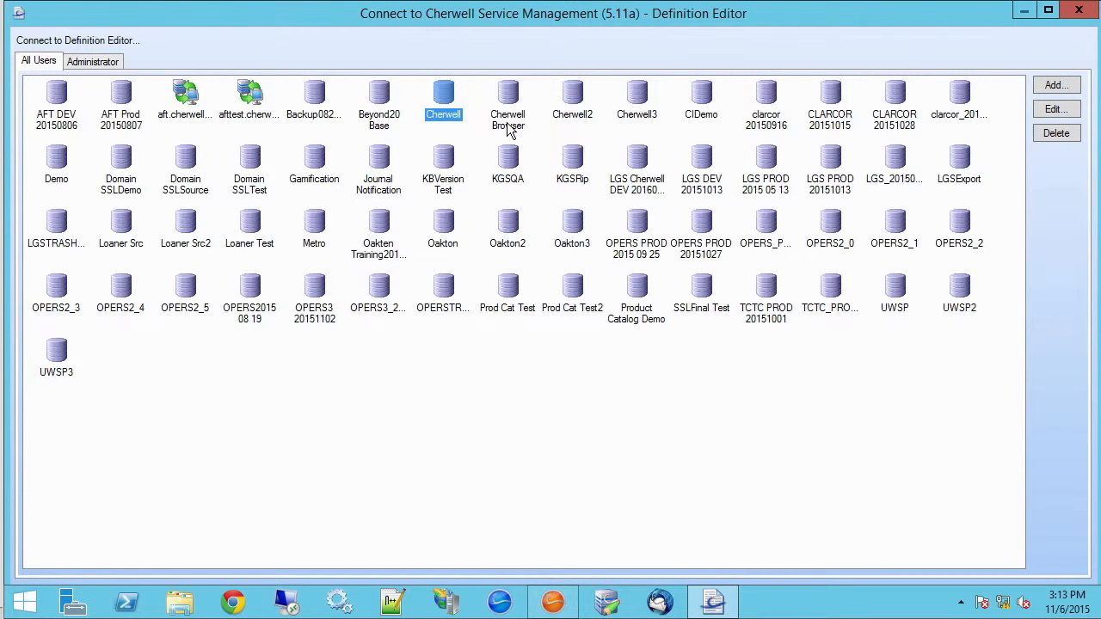
# Log in to the Cherwell connection, re-entering the password after the first attempt fails
pyautogui.doubleClick(456, 99)
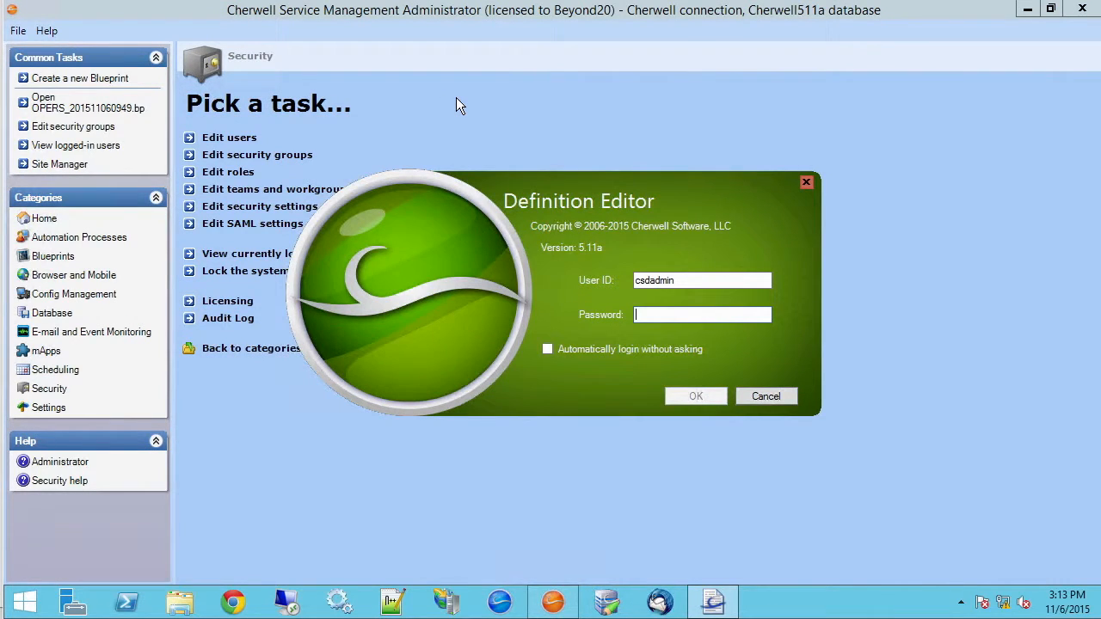
pyautogui.write('********')
pyautogui.press('Return')
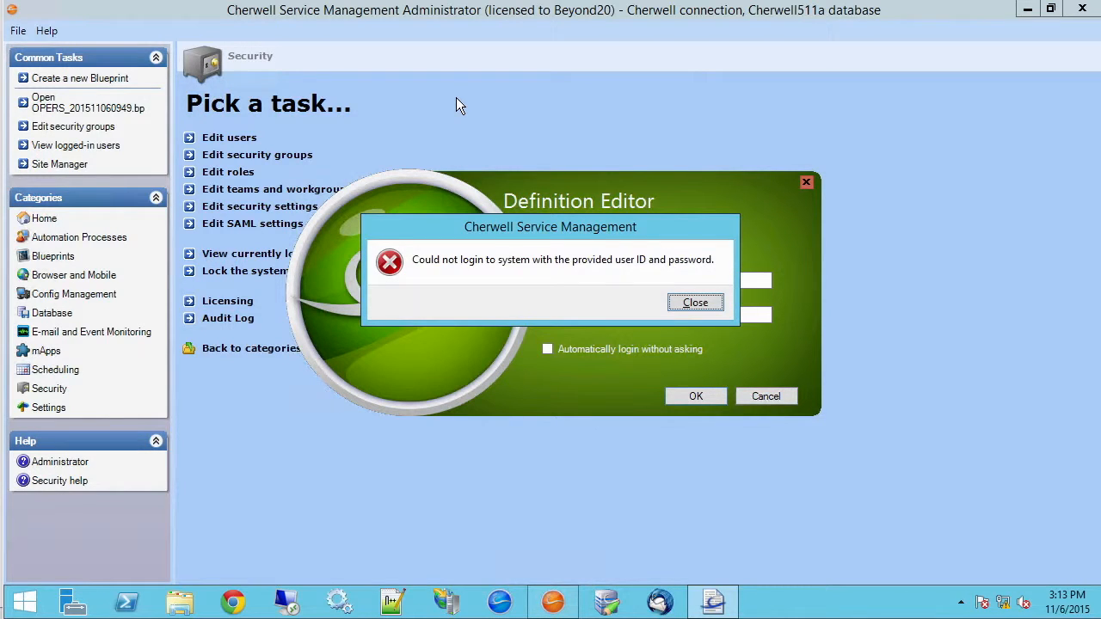
pyautogui.click(698, 303)
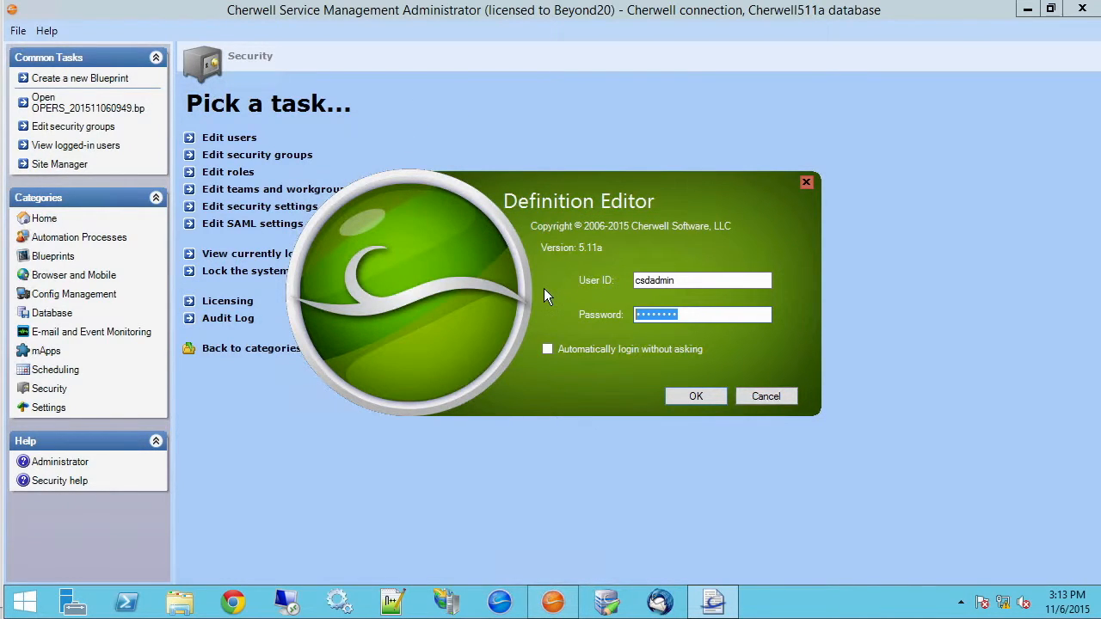
pyautogui.write('********')
pyautogui.press('Return')
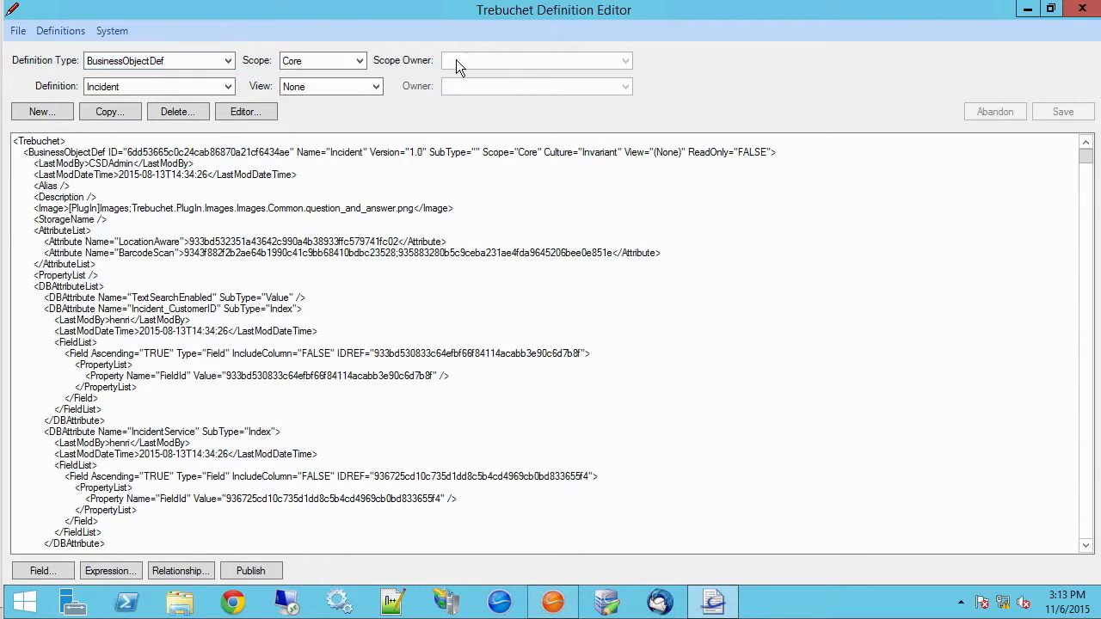
# Open the Super User group in Administrator's Security Groups editor
pyautogui.click(1027, 10)
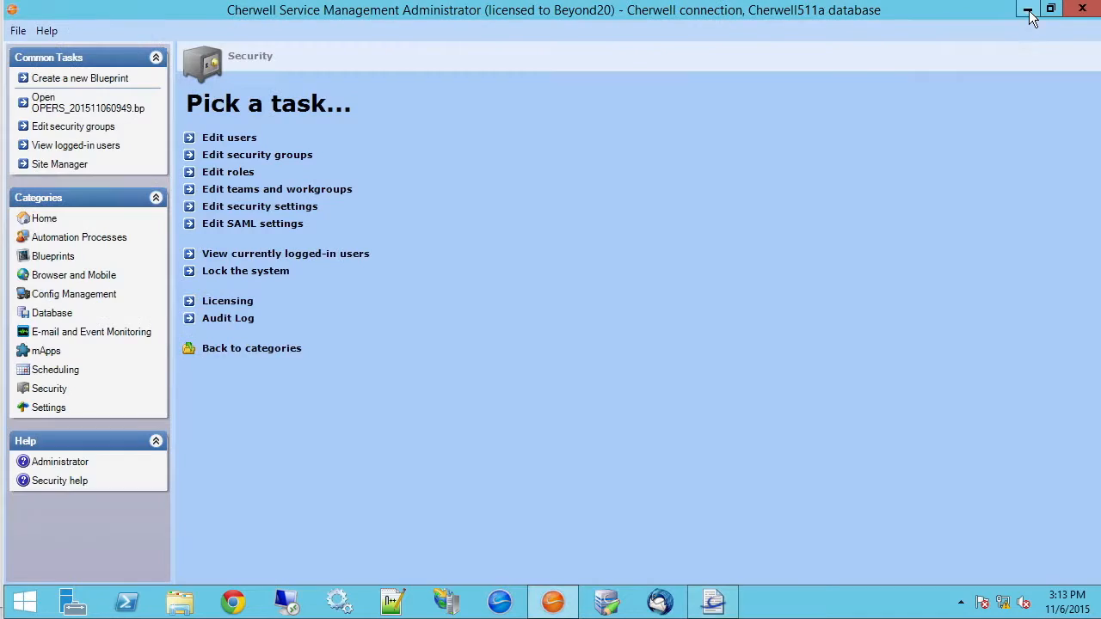
pyautogui.click(275, 160)
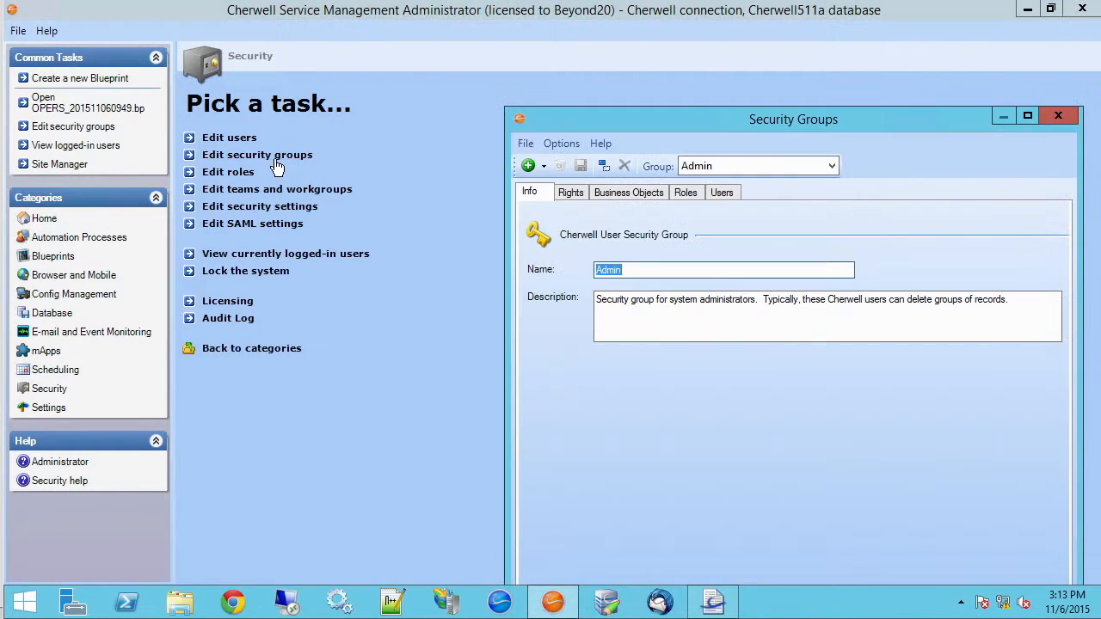
pyautogui.click(833, 166)
pyautogui.press('Down')
pyautogui.press('Down')
pyautogui.press('Down')
pyautogui.press('Down')
pyautogui.press('Down')
pyautogui.press('Down')
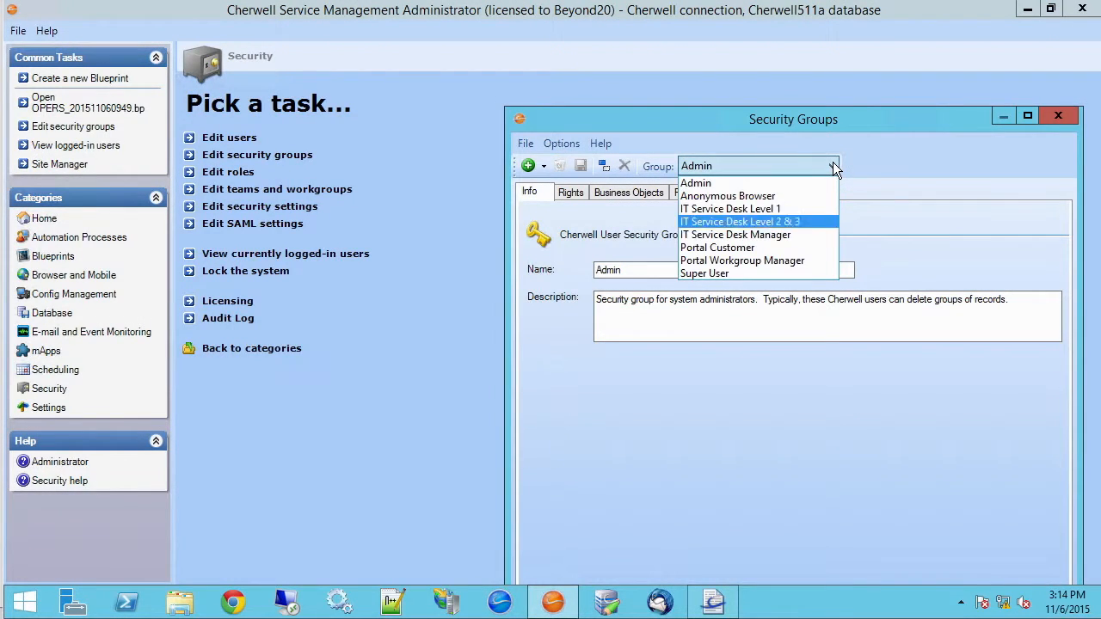
pyautogui.press('Down')
pyautogui.press('Return')
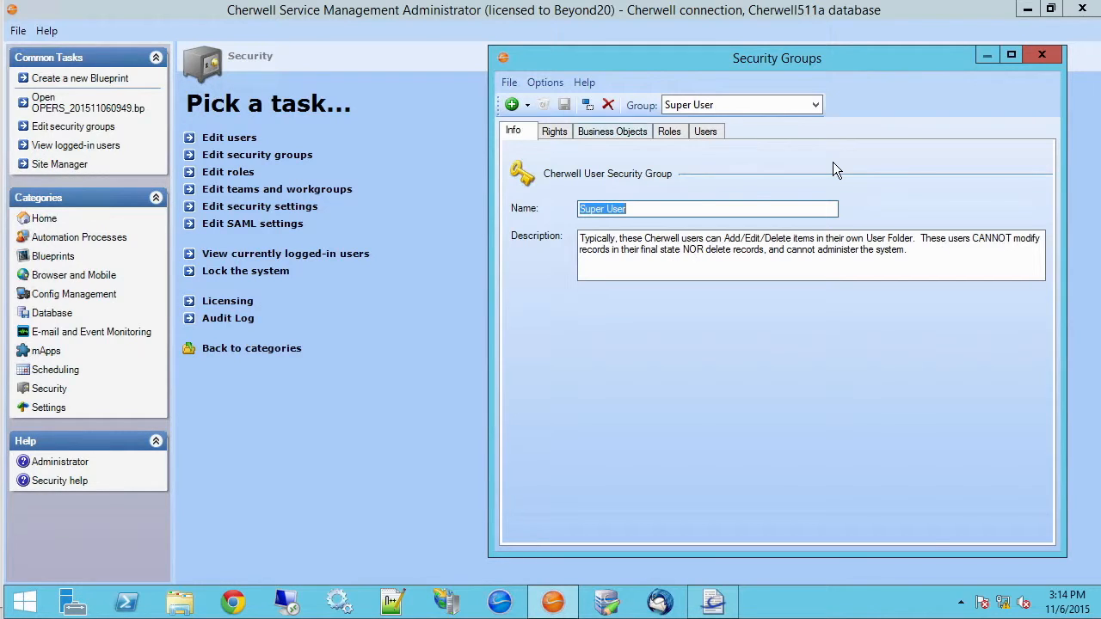
# Review Super User's Change Request rights, checking Limit records and cancelling the stored query
pyautogui.click(612, 131)
pyautogui.click(674, 178)
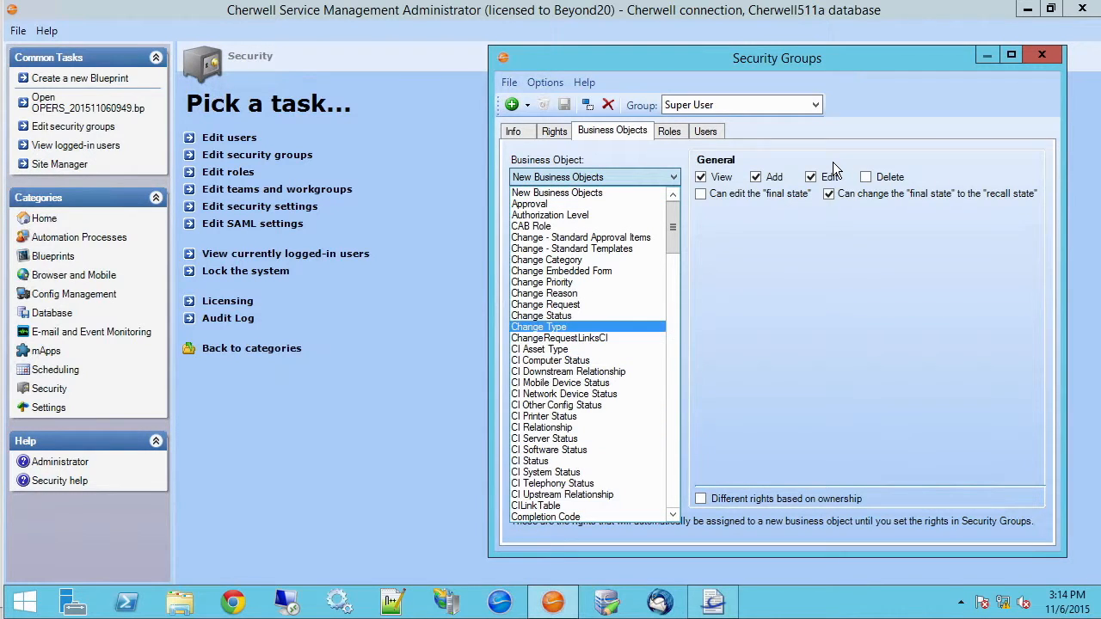
pyautogui.scroll(-4, 588, 353)
pyautogui.scroll(-1, 588, 352)
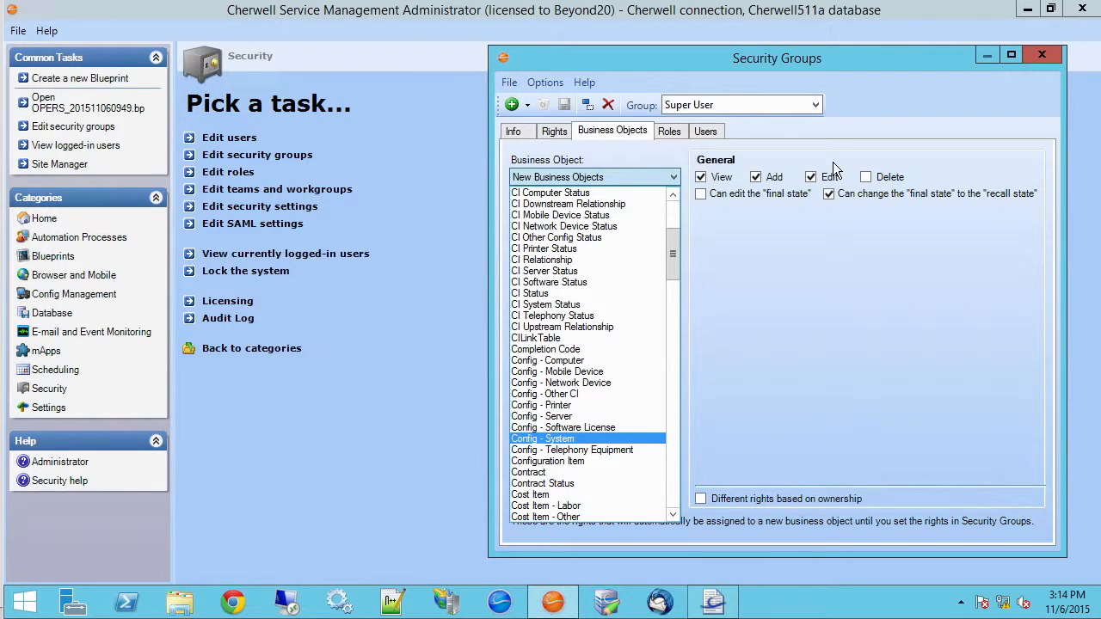
pyautogui.scroll(3, 588, 437)
pyautogui.press('Up')
pyautogui.press('Up')
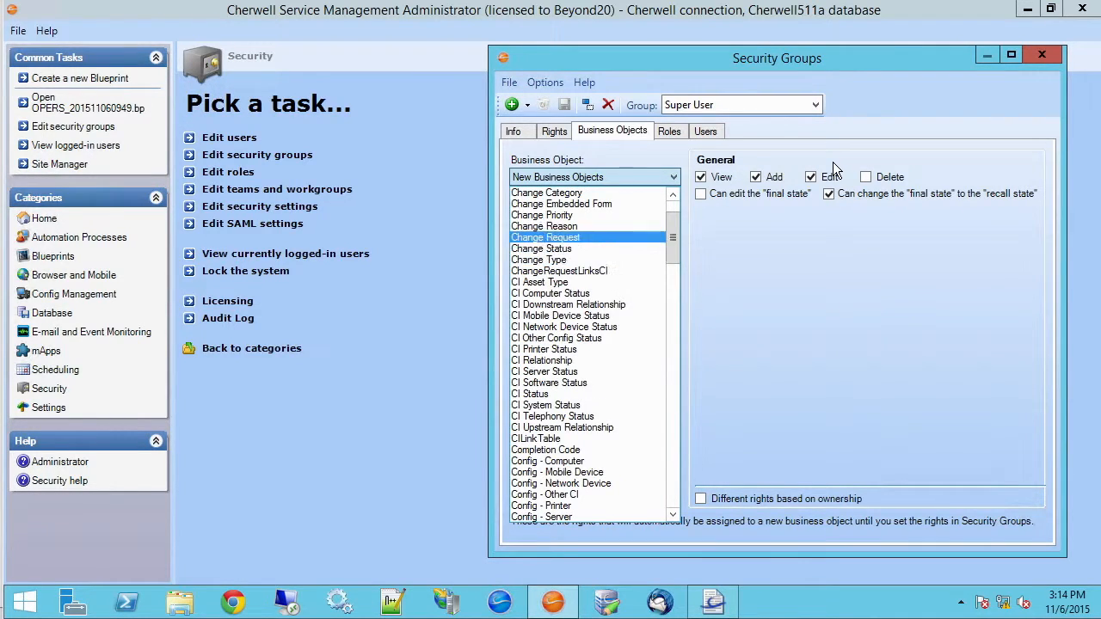
pyautogui.press('Return')
pyautogui.press('space')
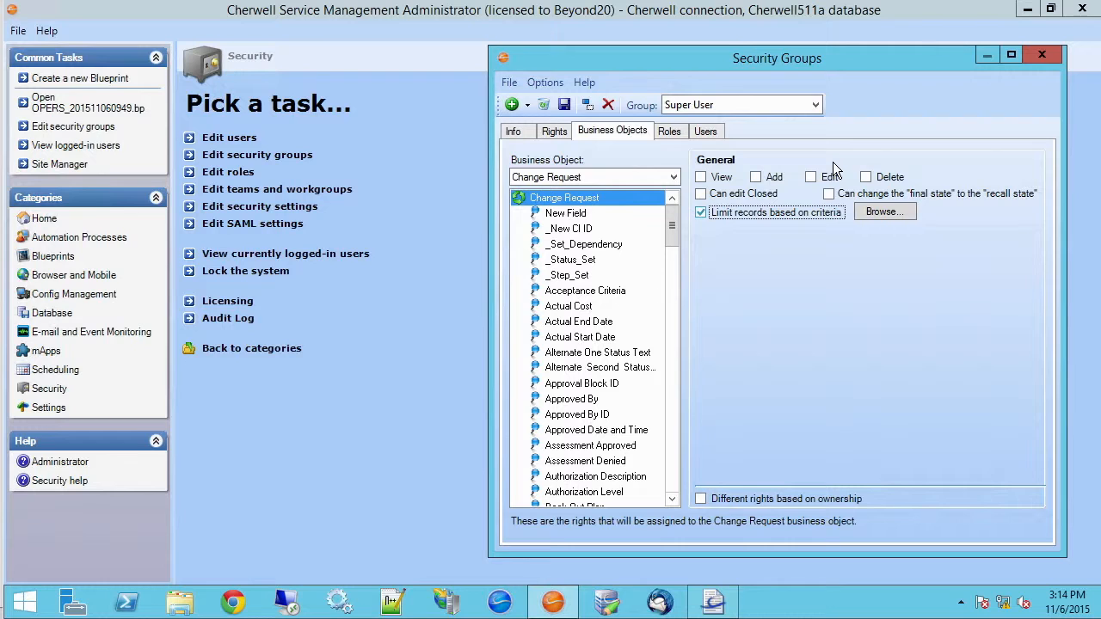
pyautogui.press('Tab')
pyautogui.press('space')
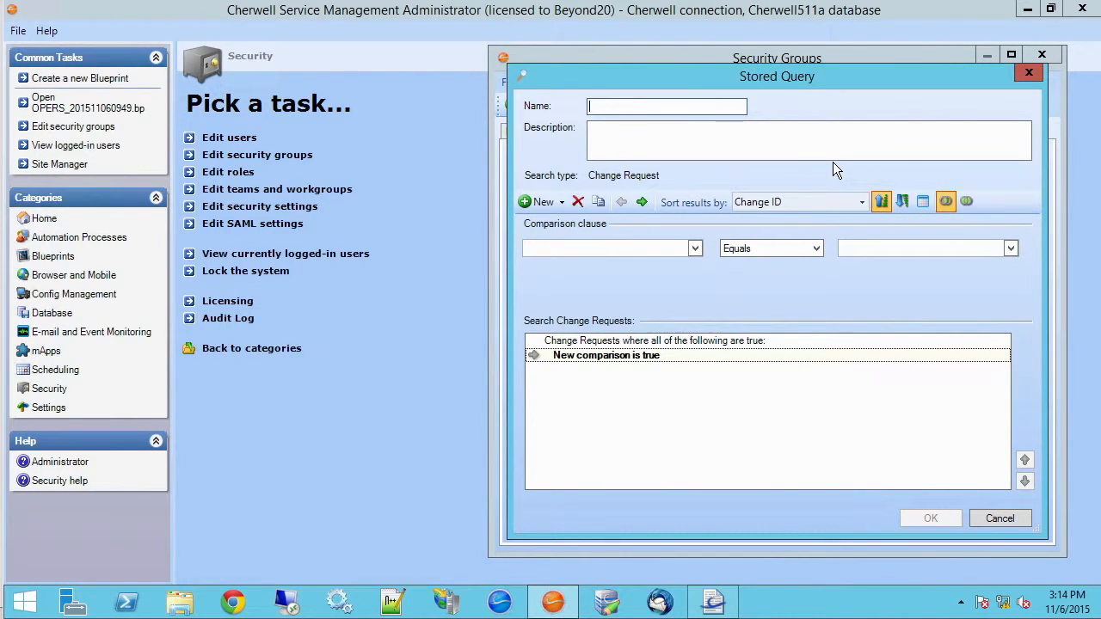
pyautogui.press('Escape')
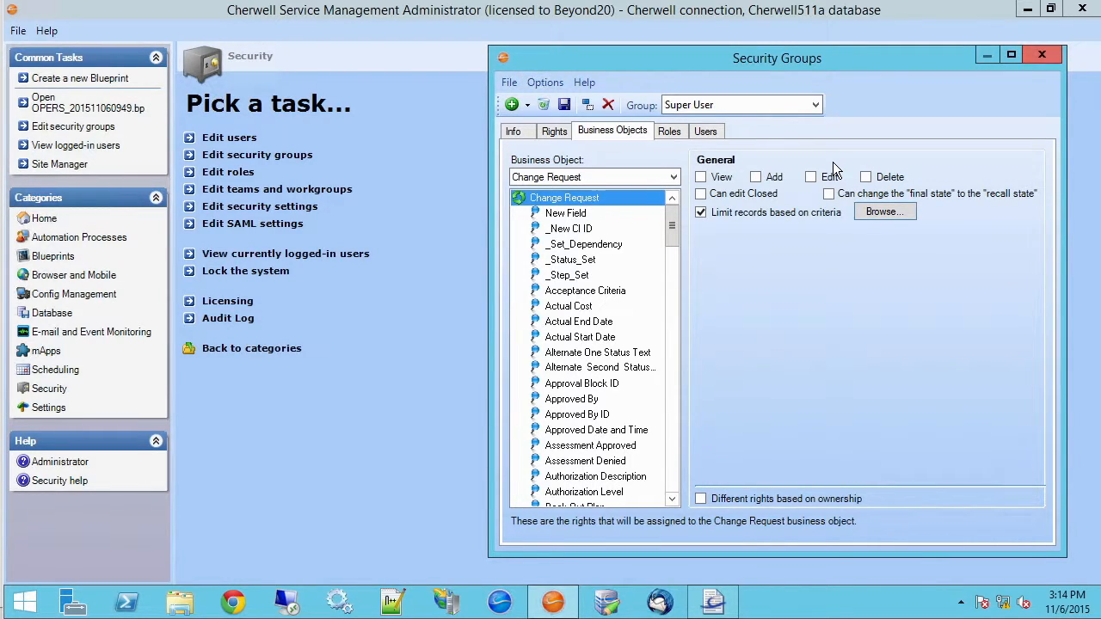
# Close Security Groups, answer the save prompt, and return to the Definition Editor
pyautogui.hotkey('alt', 'F4')
pyautogui.press('Return')
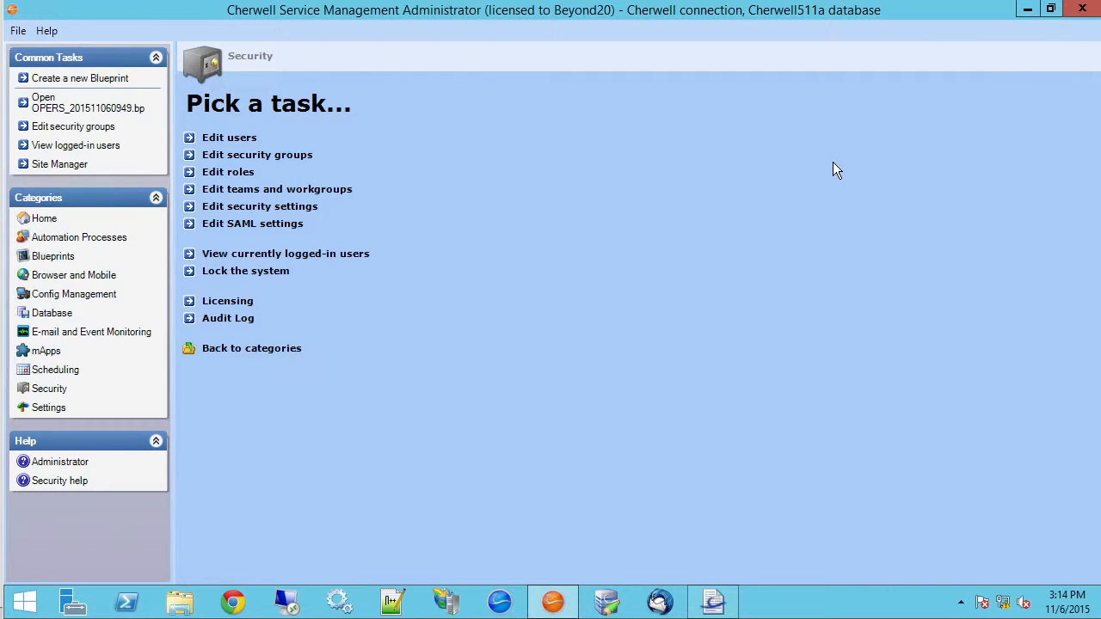
pyautogui.hotkey('alt', 'Tab')
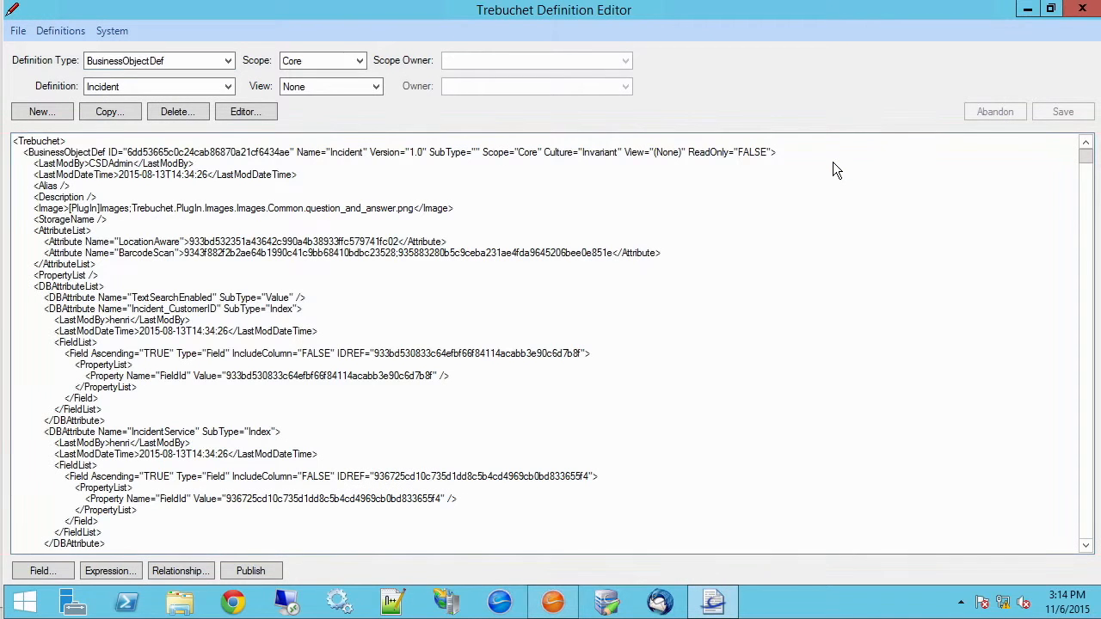
# Load the Super User definition under the SecurityGroup definition type
pyautogui.hotkey('alt', 'Down')
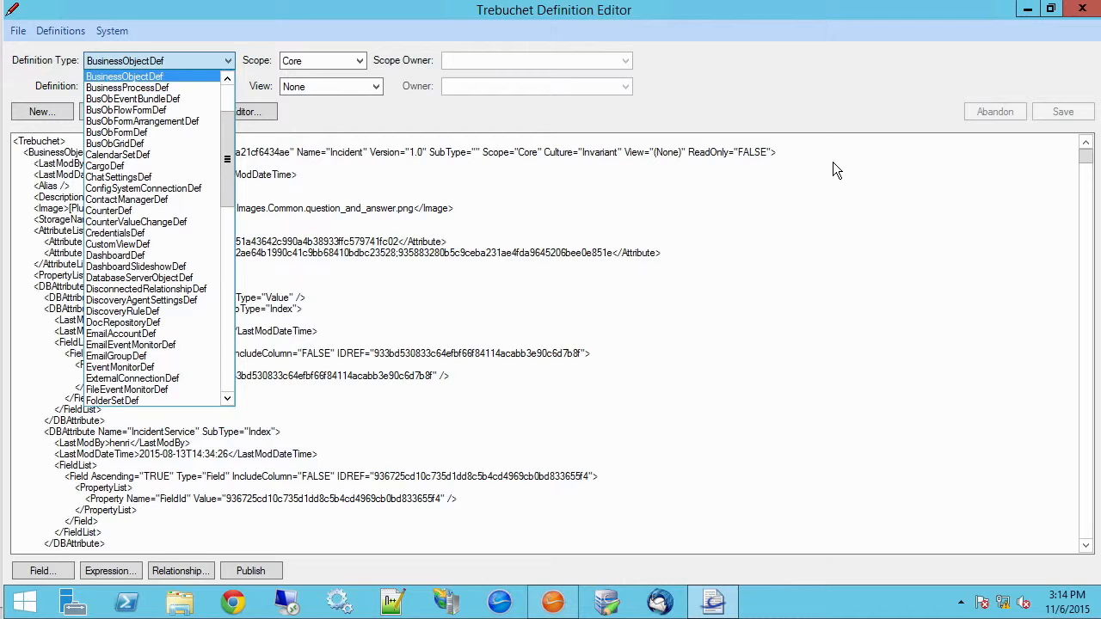
pyautogui.scroll(-18, 833, 162)
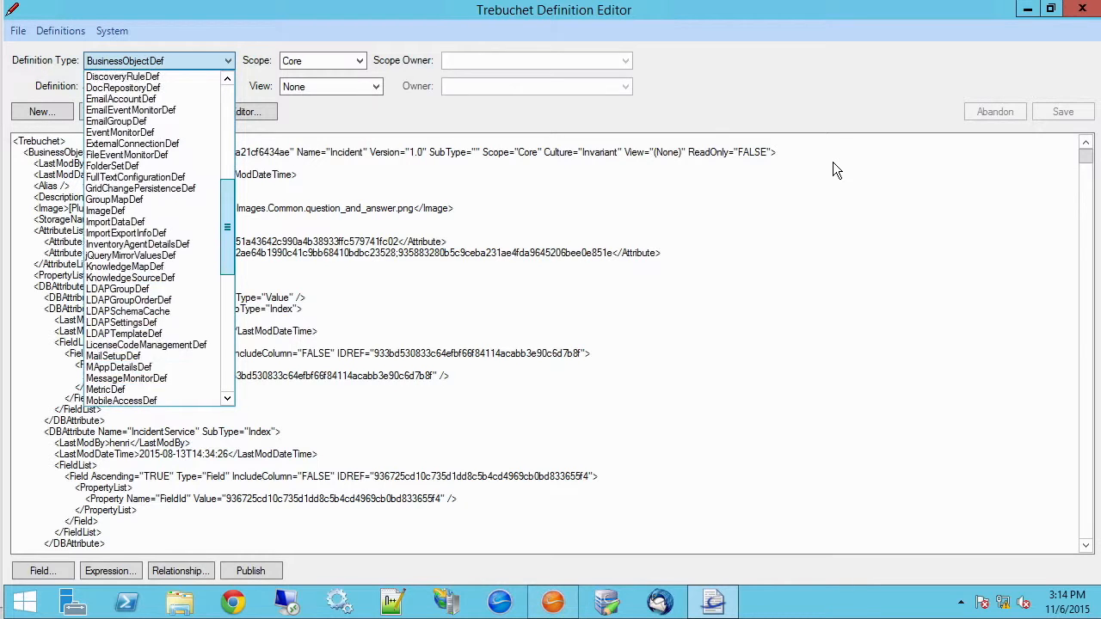
pyautogui.press('Down')
pyautogui.press('Down')
pyautogui.press('Down')
pyautogui.press('Down')
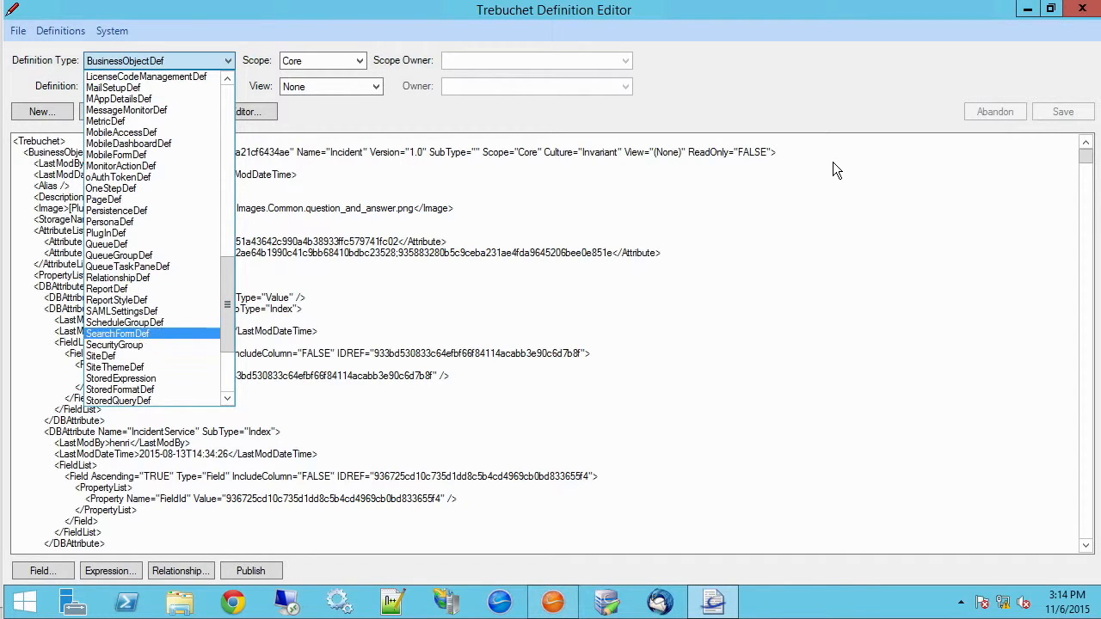
pyautogui.press('Return')
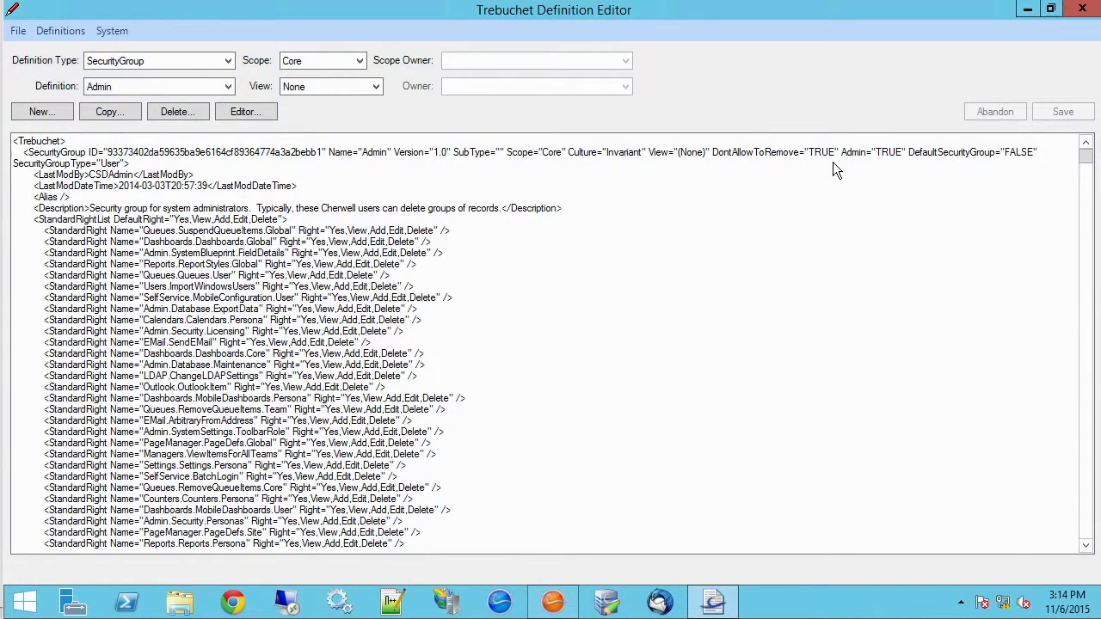
pyautogui.hotkey('alt', 'Down')
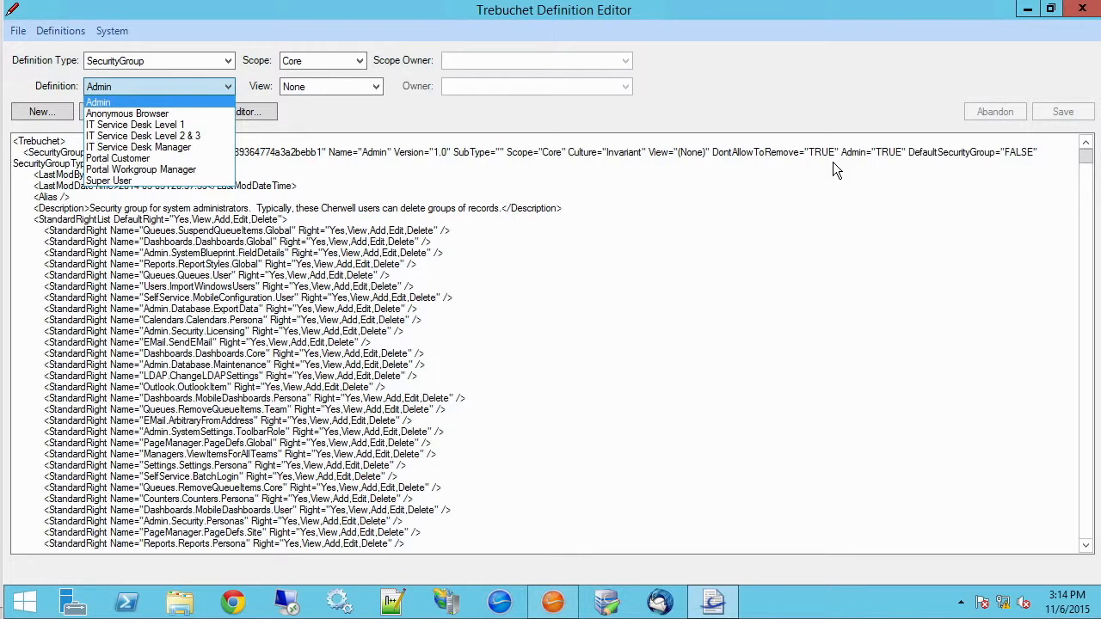
pyautogui.press('Down')
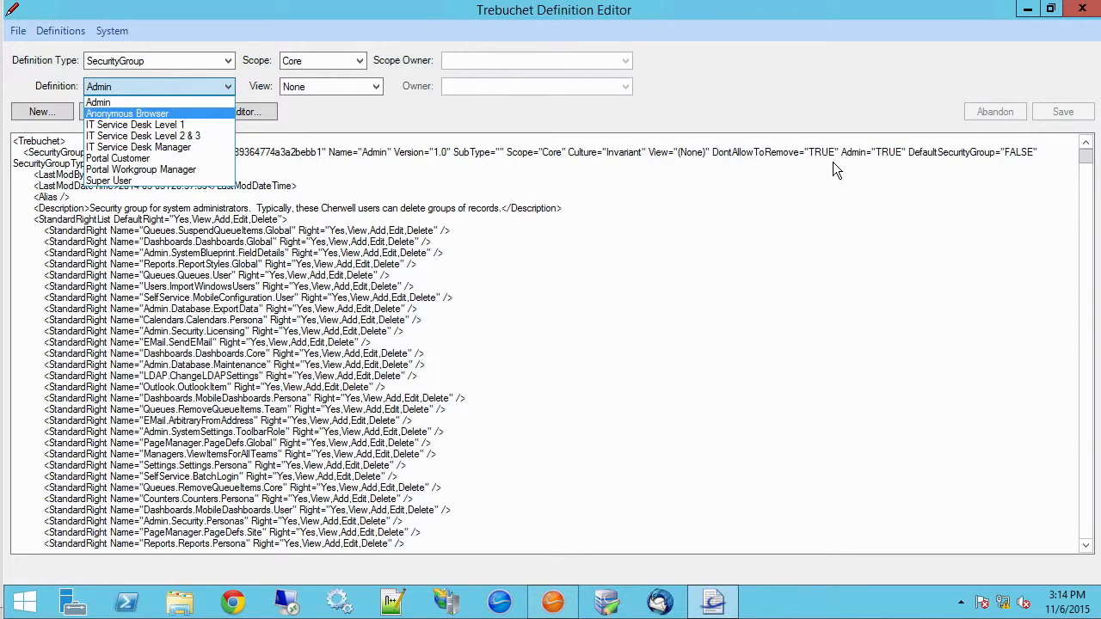
pyautogui.press('Down')
pyautogui.press('Down')
pyautogui.press('Down')
pyautogui.press('Down')
pyautogui.press('Down')
pyautogui.press('Down')
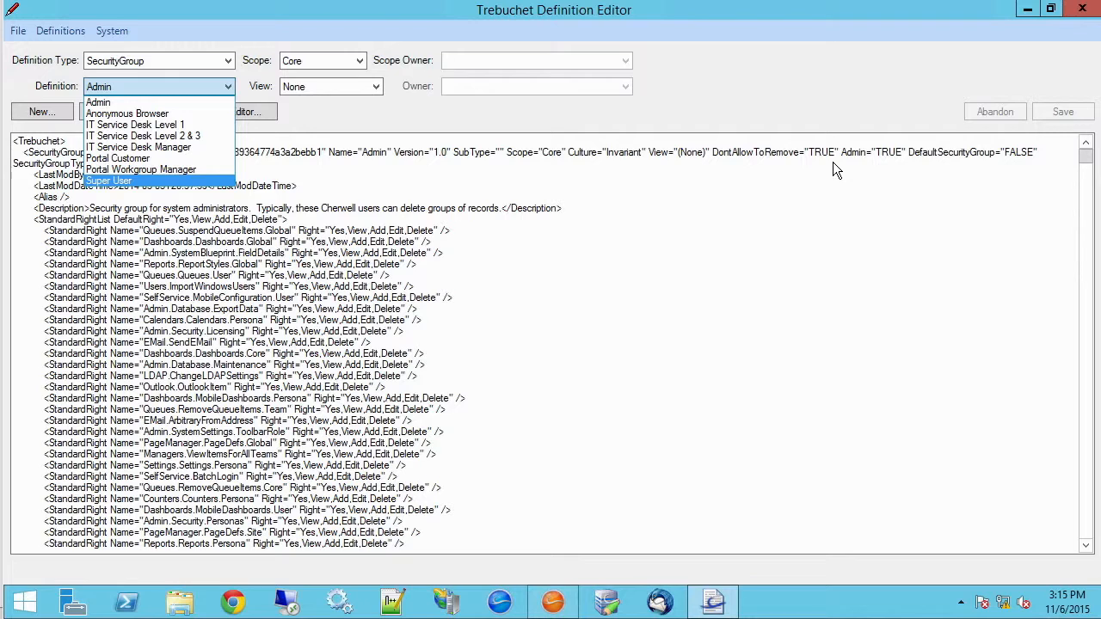
pyautogui.press('Return')
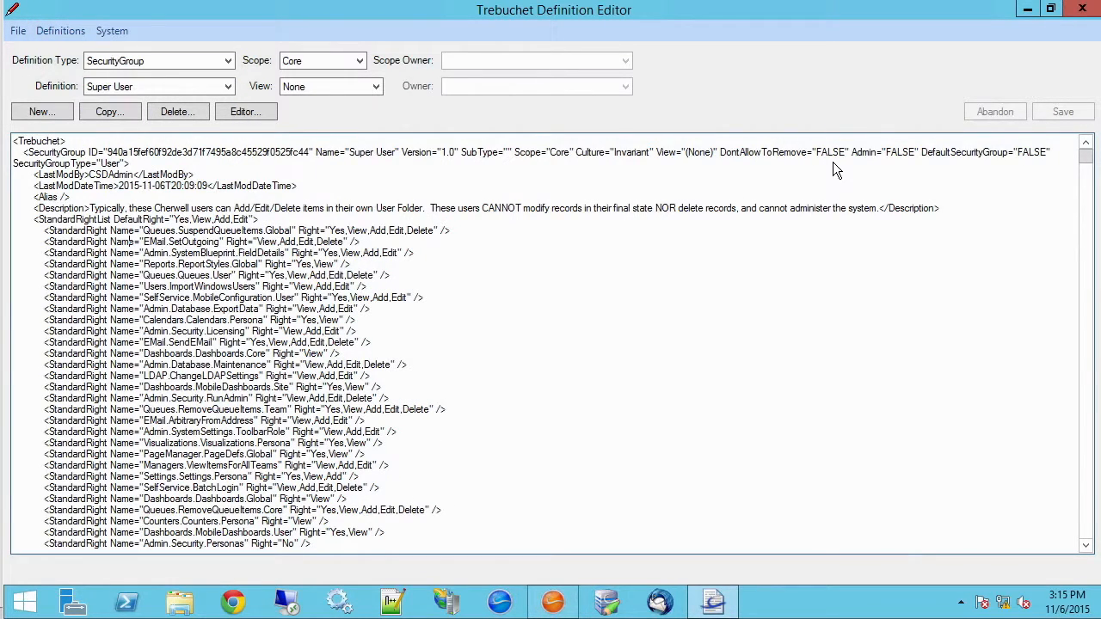
# Select and copy the entire Super User XML
pyautogui.hotkey('ctrl', 'a')
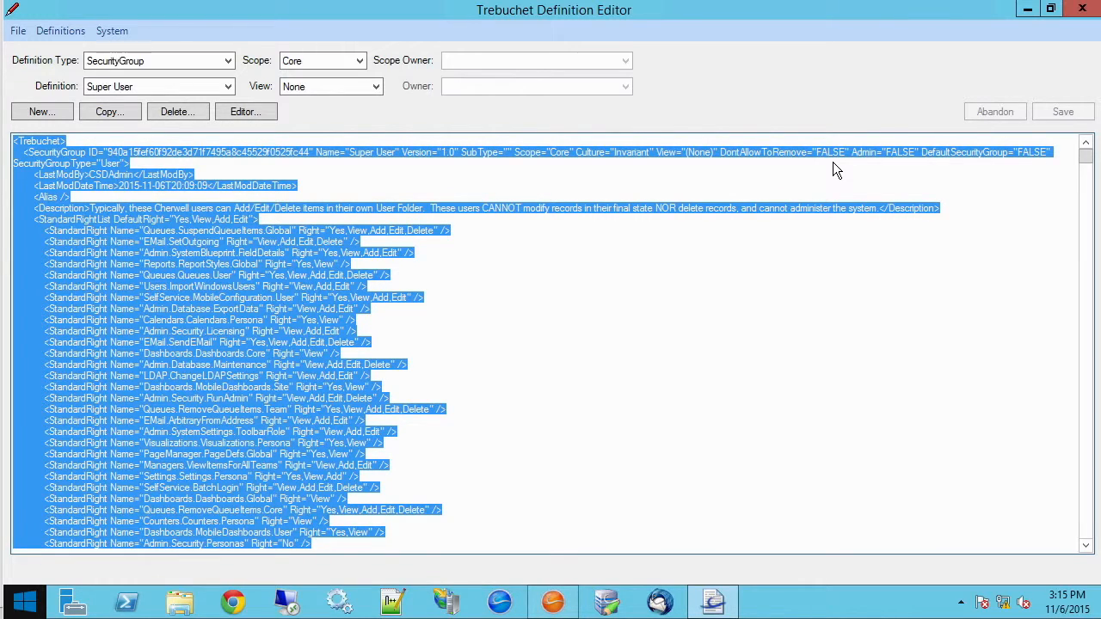
pyautogui.press('super+x')
pyautogui.press('g')
pyautogui.press('Down')
pyautogui.press('Down')
pyautogui.press('Down')
pyautogui.press('Down')
pyautogui.press('Down')
pyautogui.press('Down')
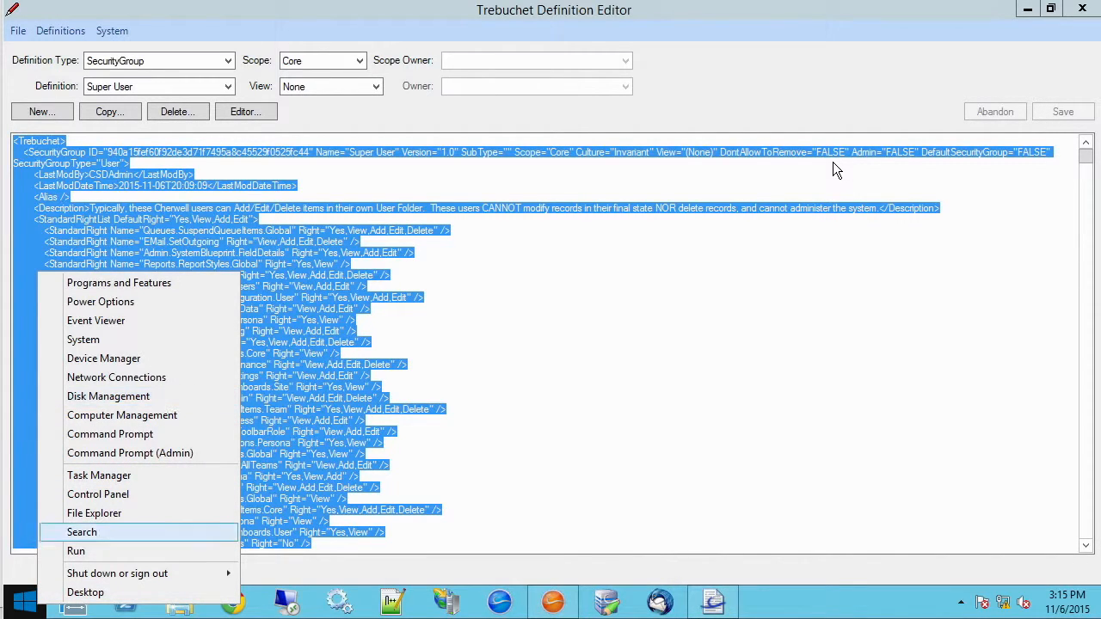
pyautogui.press('super')
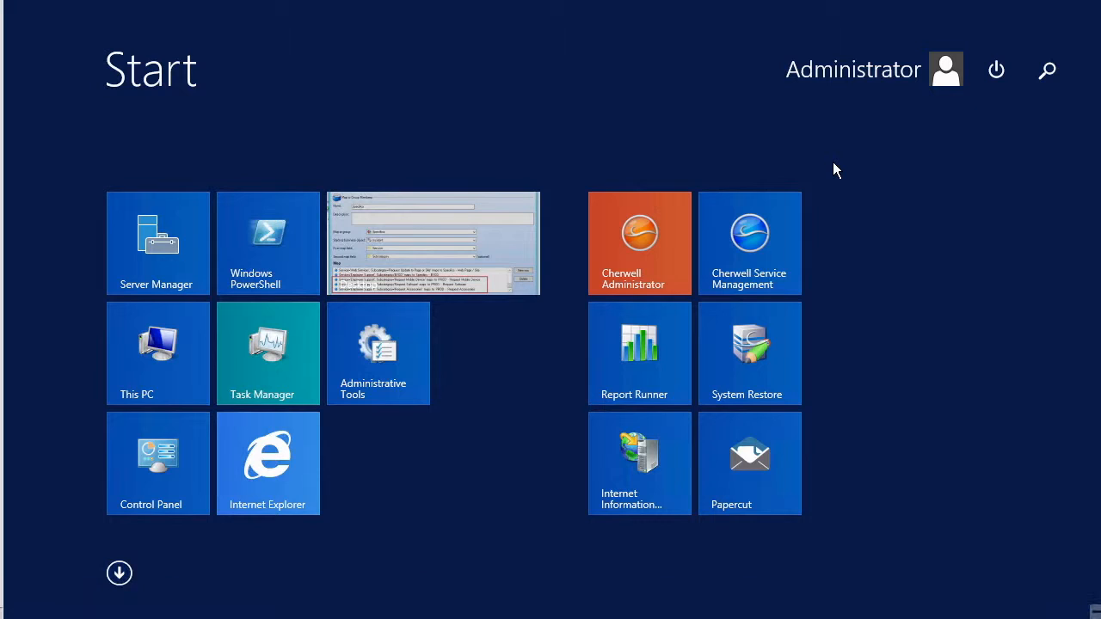
# Open Notepad++ via a 'note' search and paste the Super User XML into a new document
pyautogui.write('not')
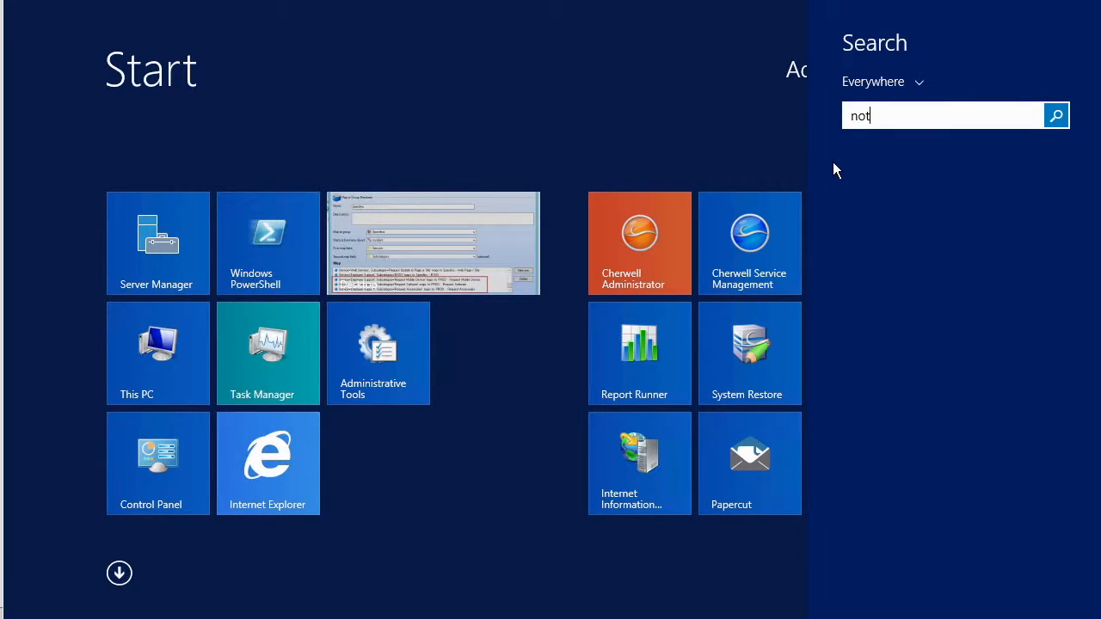
pyautogui.write('e')
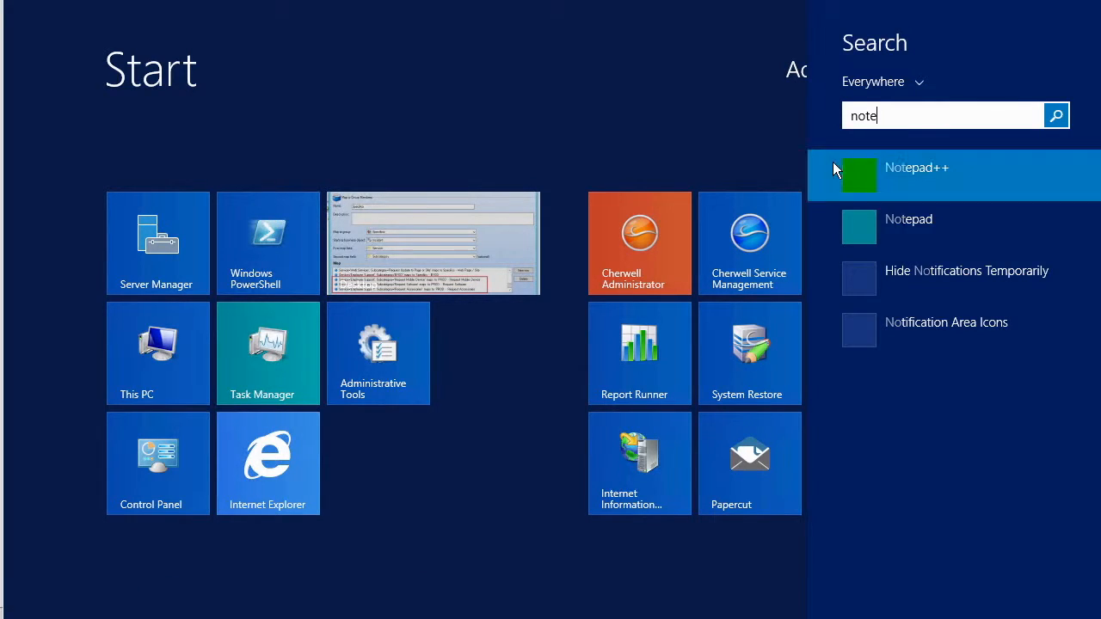
pyautogui.click(832, 162)
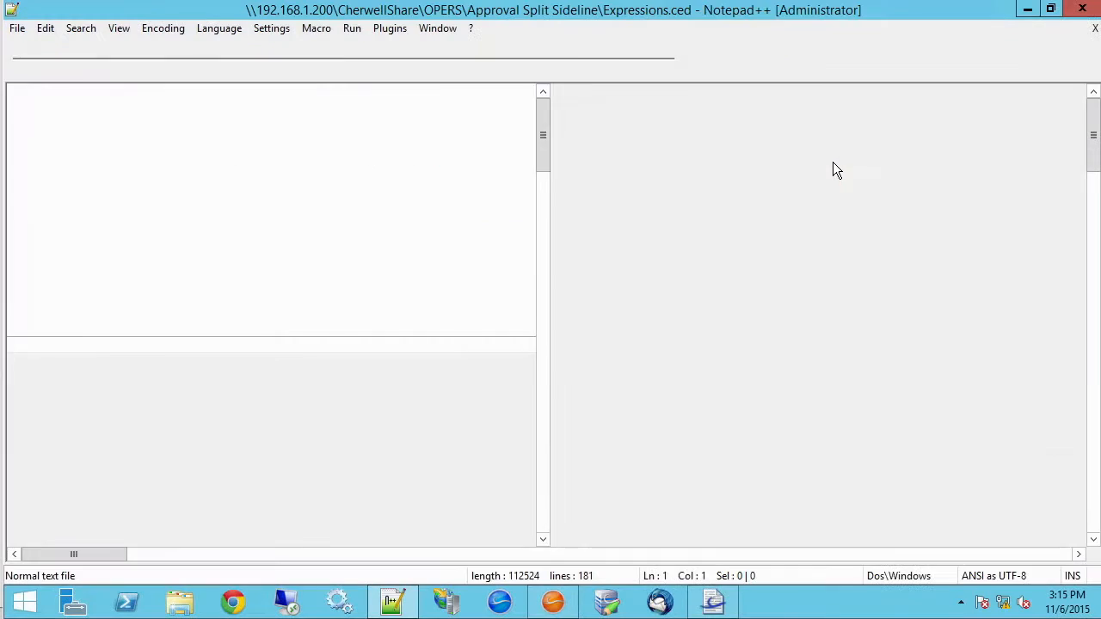
pyautogui.hotkey('ctrl', 'w')
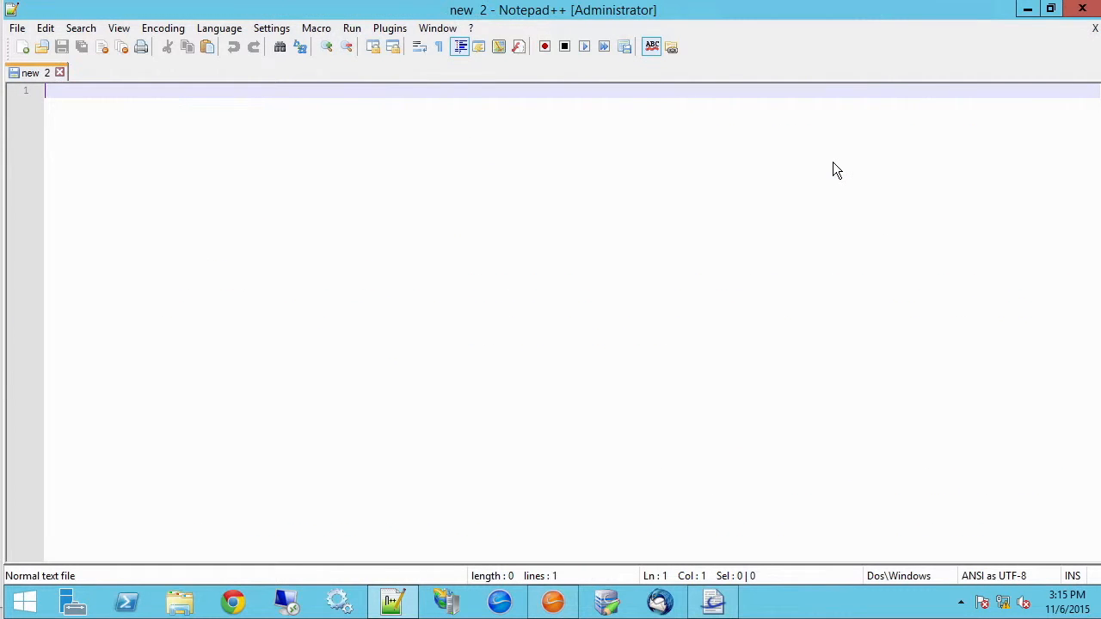
pyautogui.hotkey('ctrl', 'n')
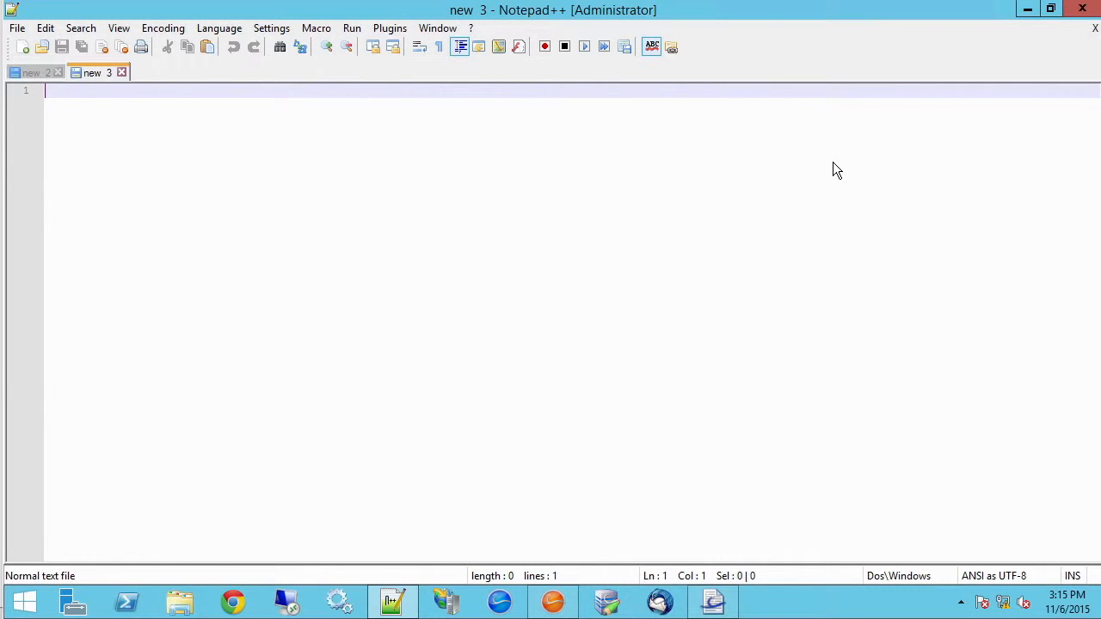
pyautogui.hotkey('ctrl', 'v')
pyautogui.scroll(20, 833, 162)
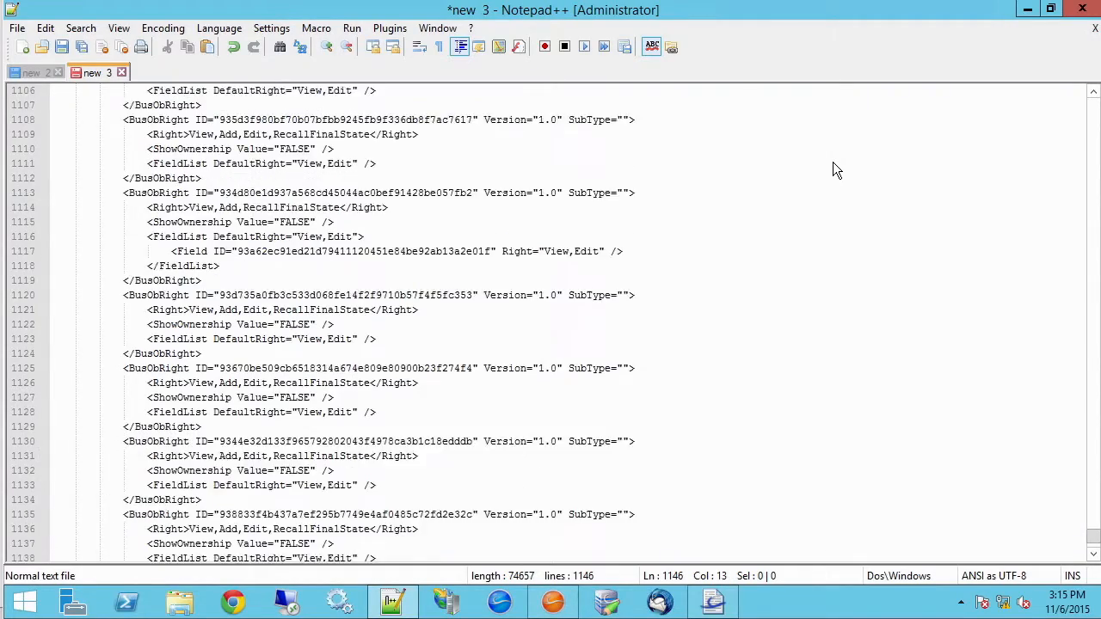
pyautogui.scroll(7, 833, 170)
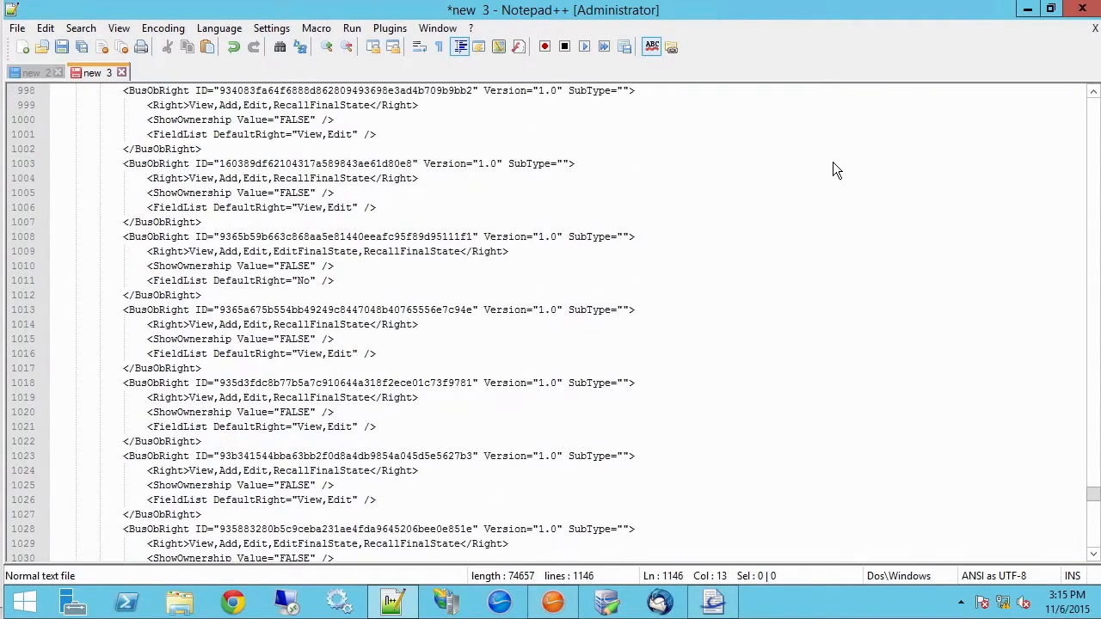
pyautogui.hotkey('alt', 'Tab')
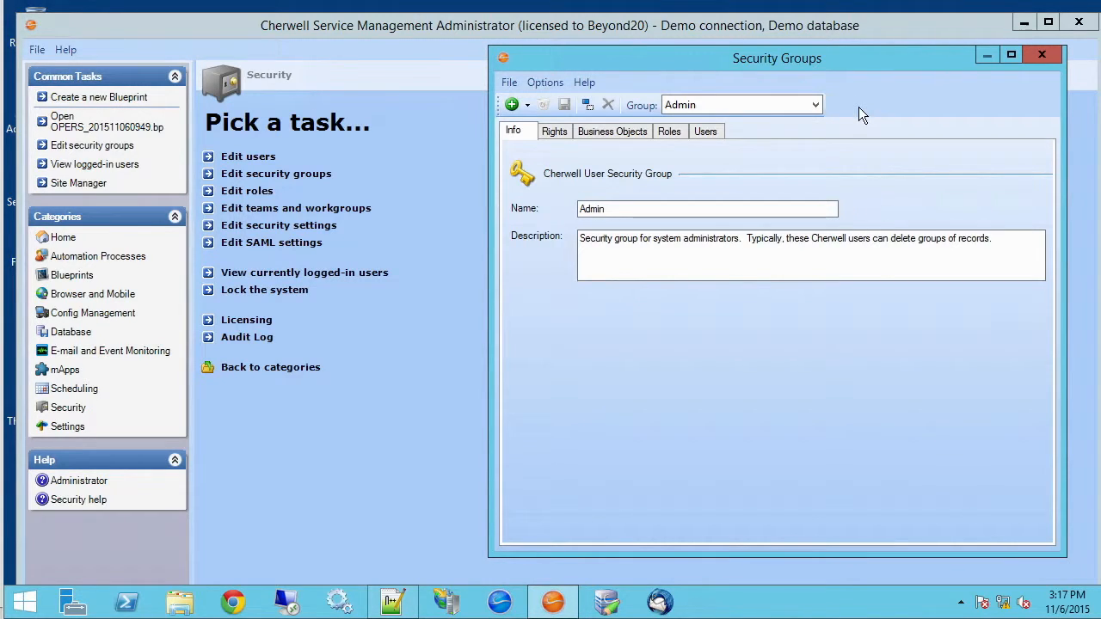
# Check the existing groups in the Group dropdown, leaving Admin selected, and close Security Groups
pyautogui.click(811, 108)
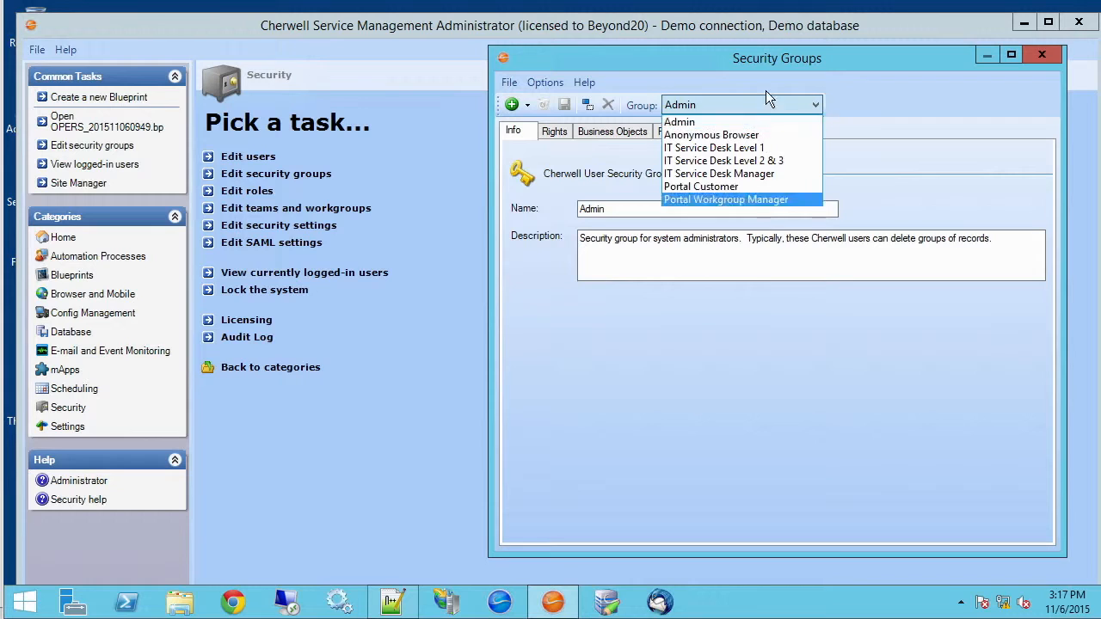
pyautogui.click(889, 172)
pyautogui.click(1035, 57)
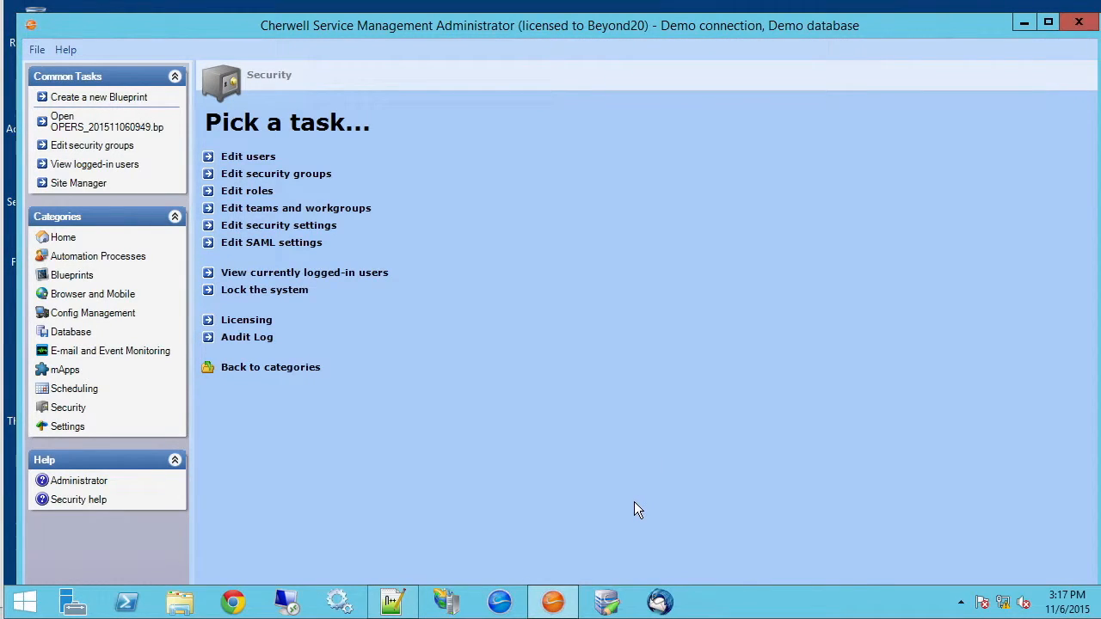
# Relaunch Definition Editor from a 'definition' search and sign in to the Demo connection
pyautogui.click(26, 601)
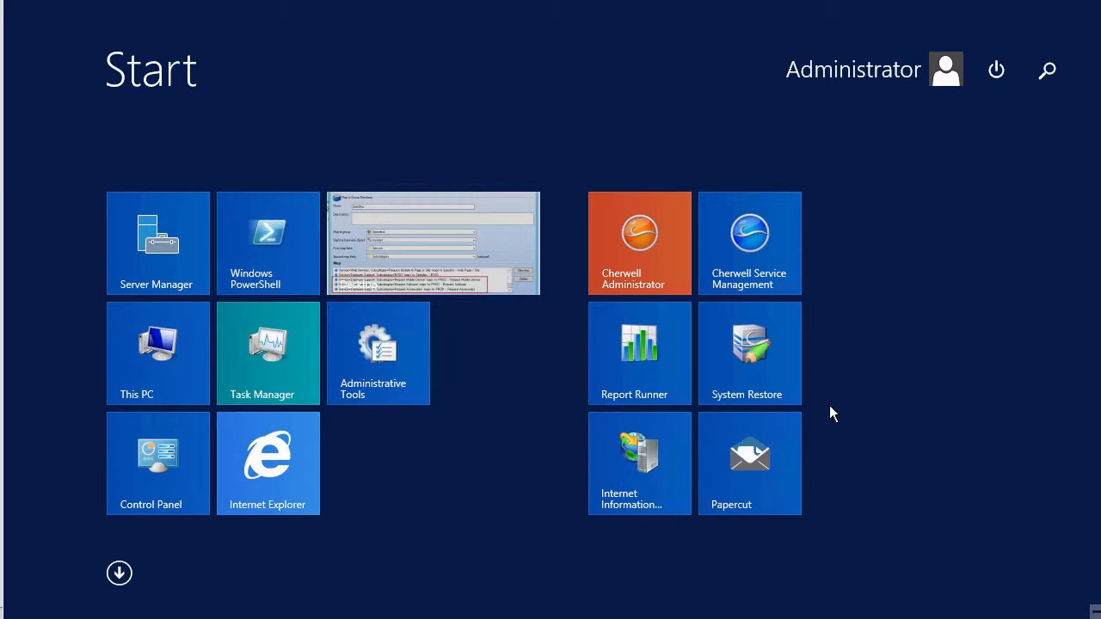
pyautogui.write('definiti')
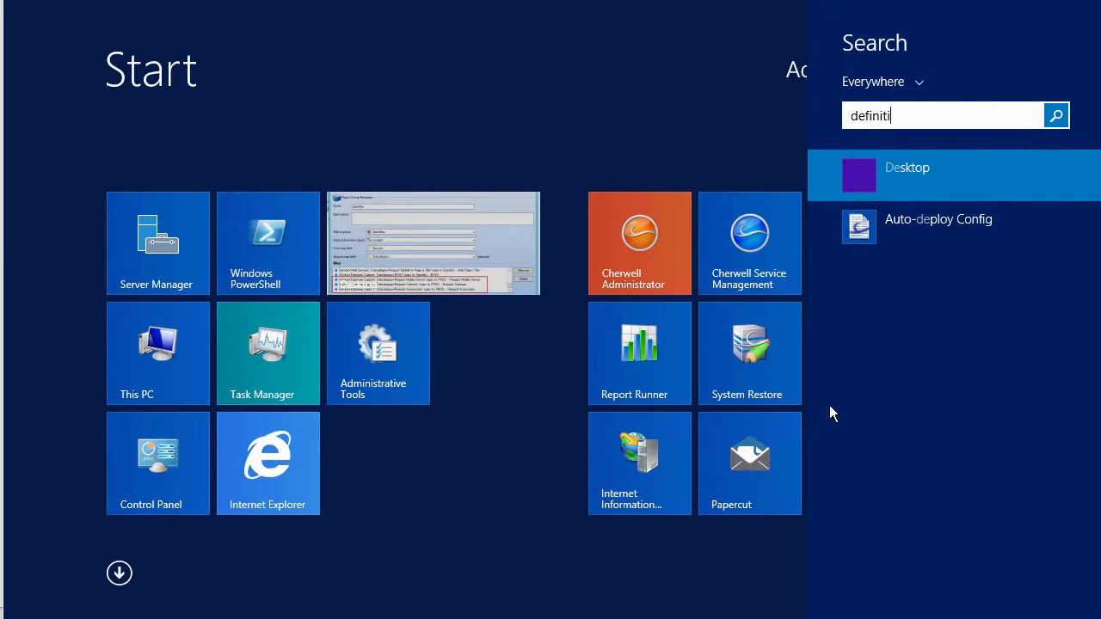
pyautogui.write('on')
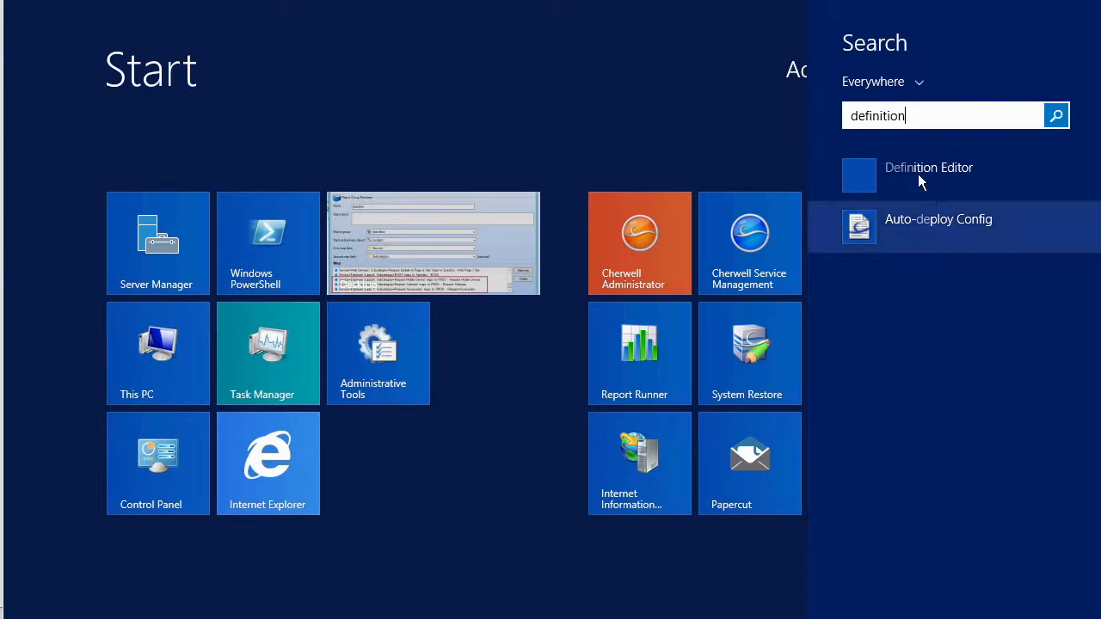
pyautogui.click(889, 173)
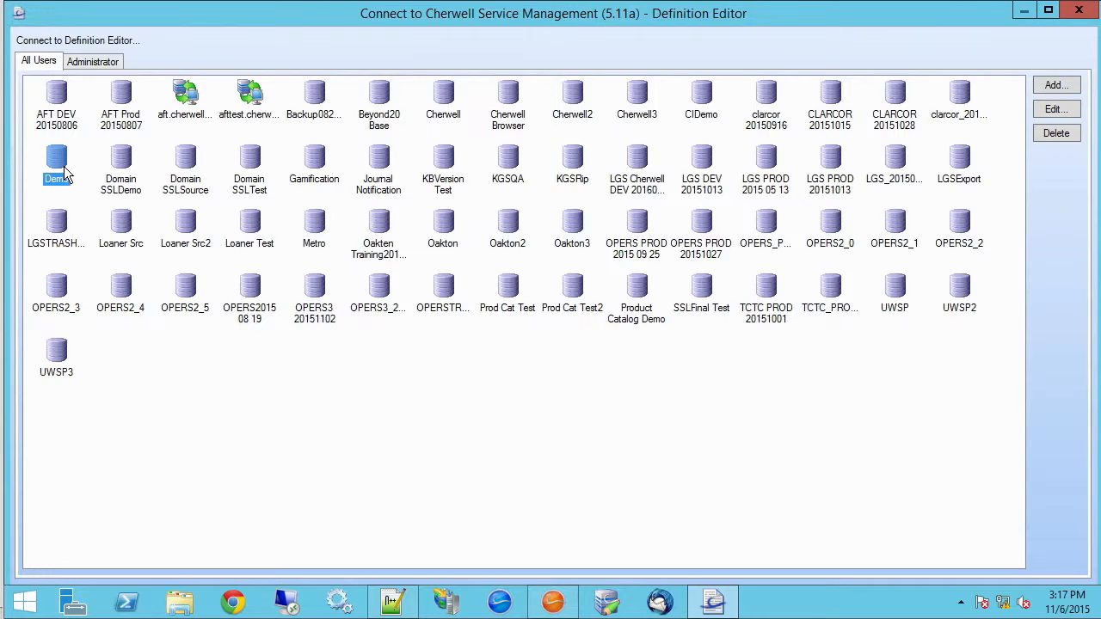
pyautogui.doubleClick(63, 170)
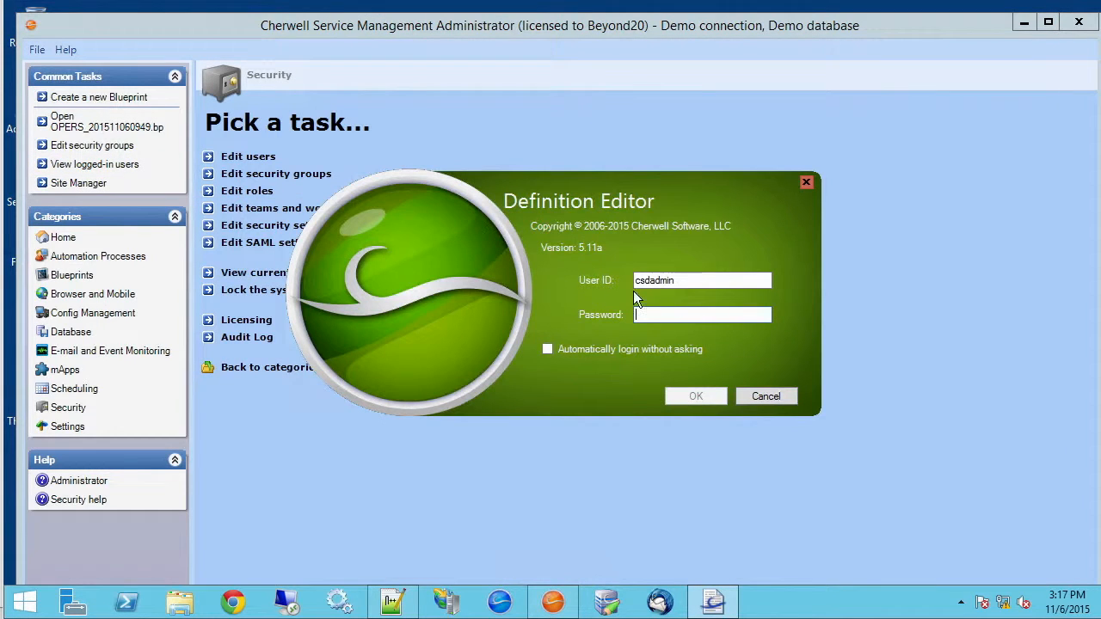
pyautogui.write('CSDAdmin')
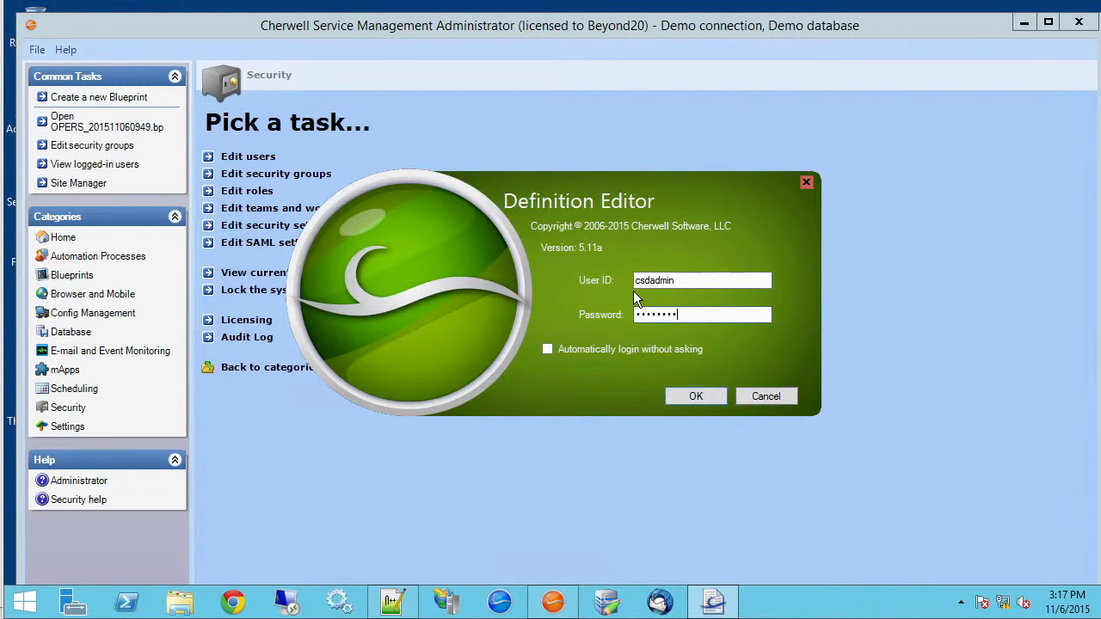
pyautogui.press('Return')
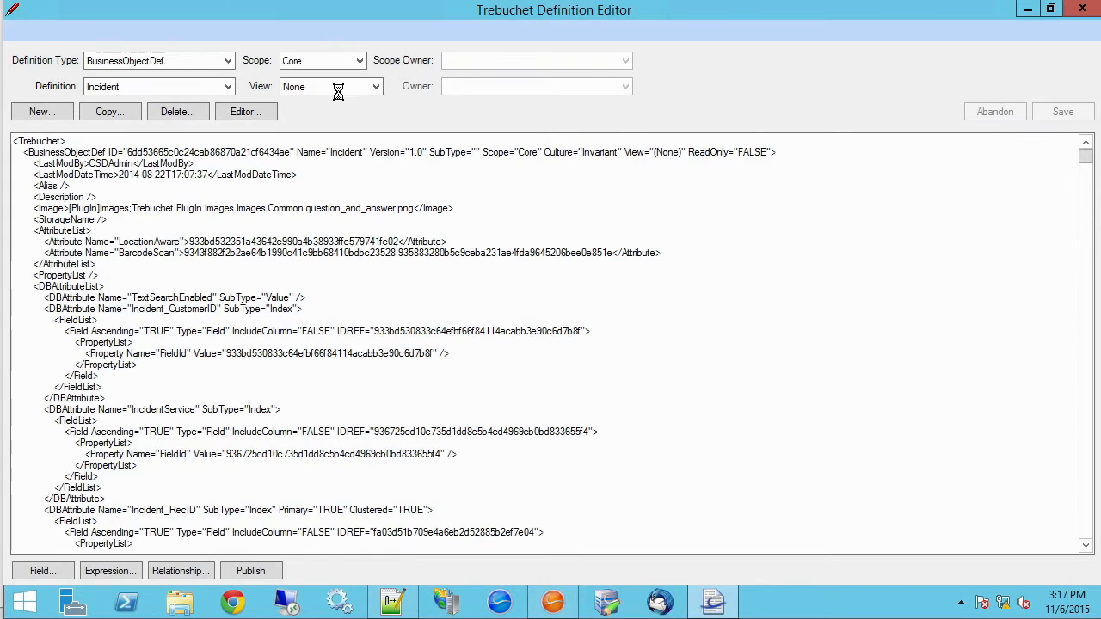
# Set Definition Type to SecurityGroup and create a new definition named Super-User
pyautogui.click(229, 59)
pyautogui.moveTo(233, 129); pyautogui.dragTo(202, 283)
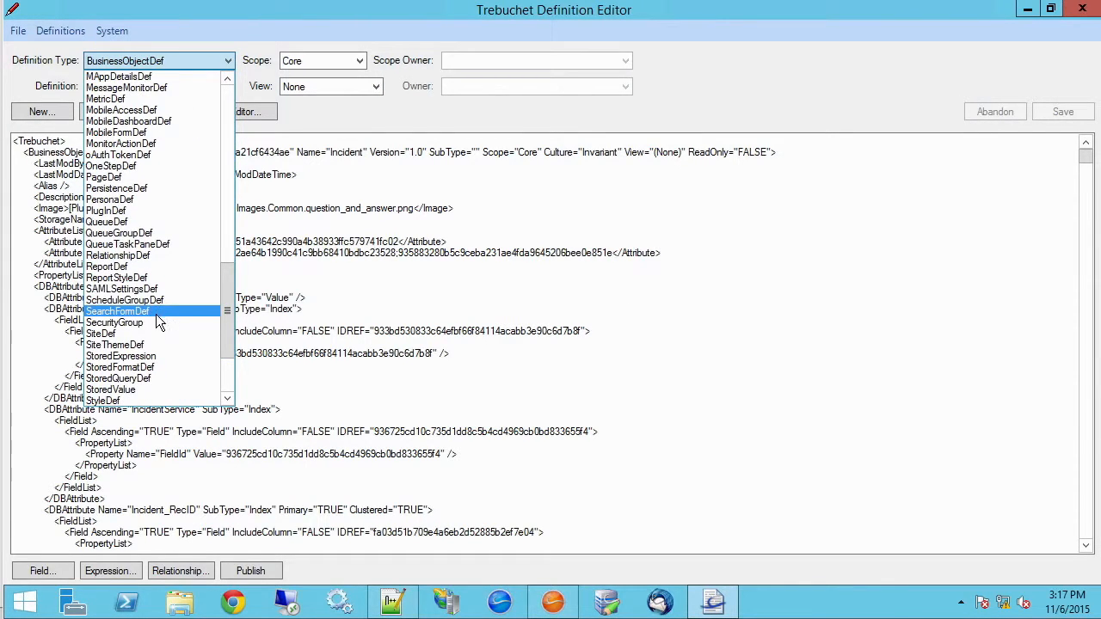
pyautogui.click(158, 322)
pyautogui.click(229, 86)
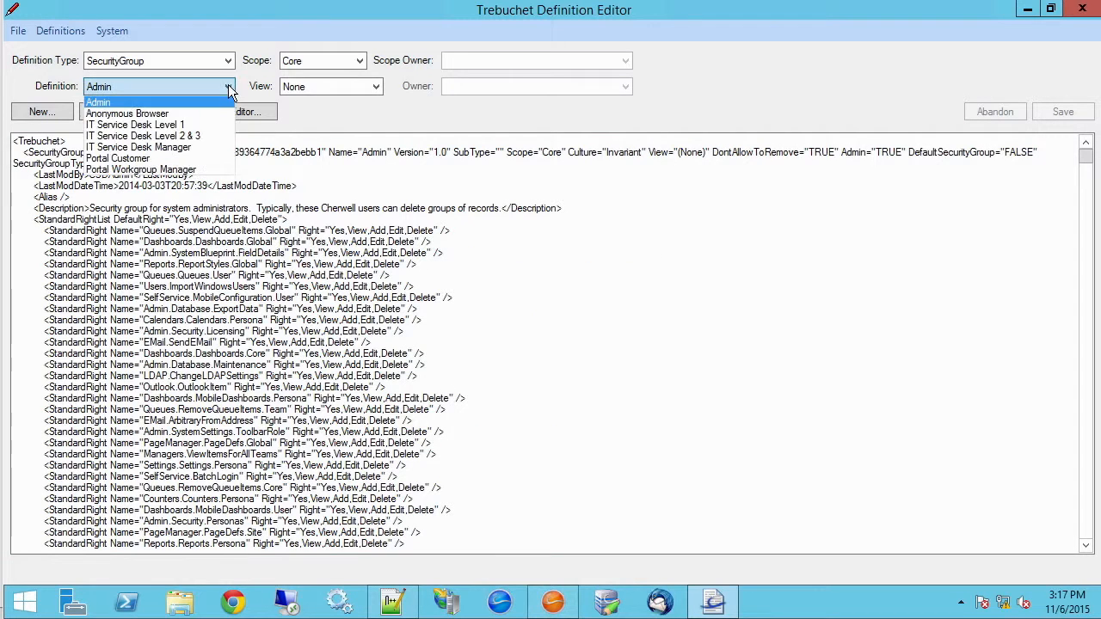
pyautogui.click(341, 112)
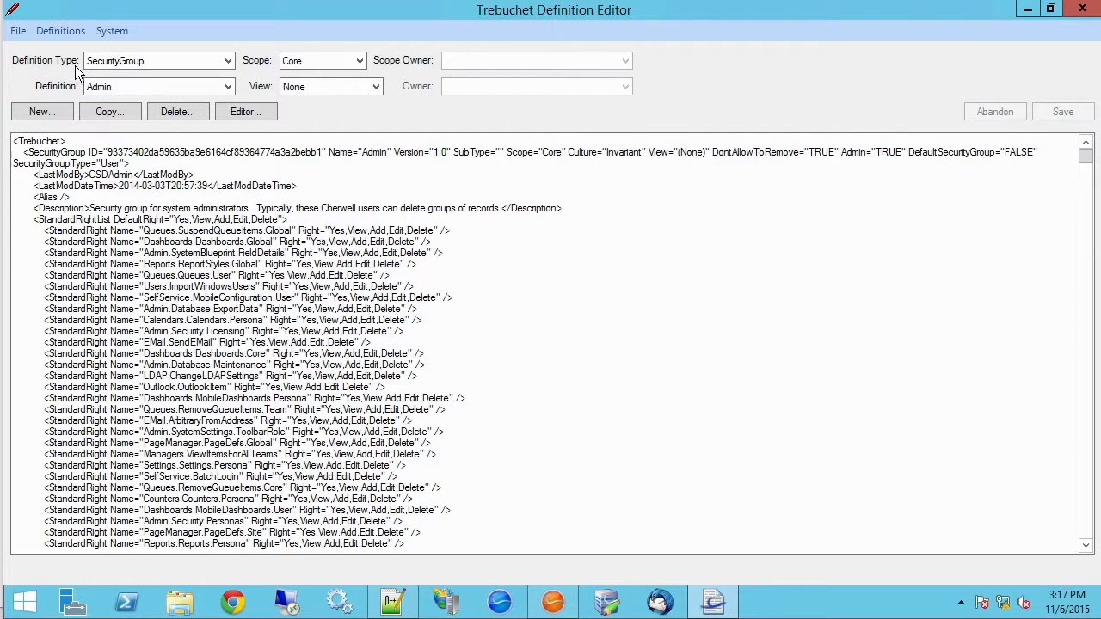
pyautogui.click(54, 117)
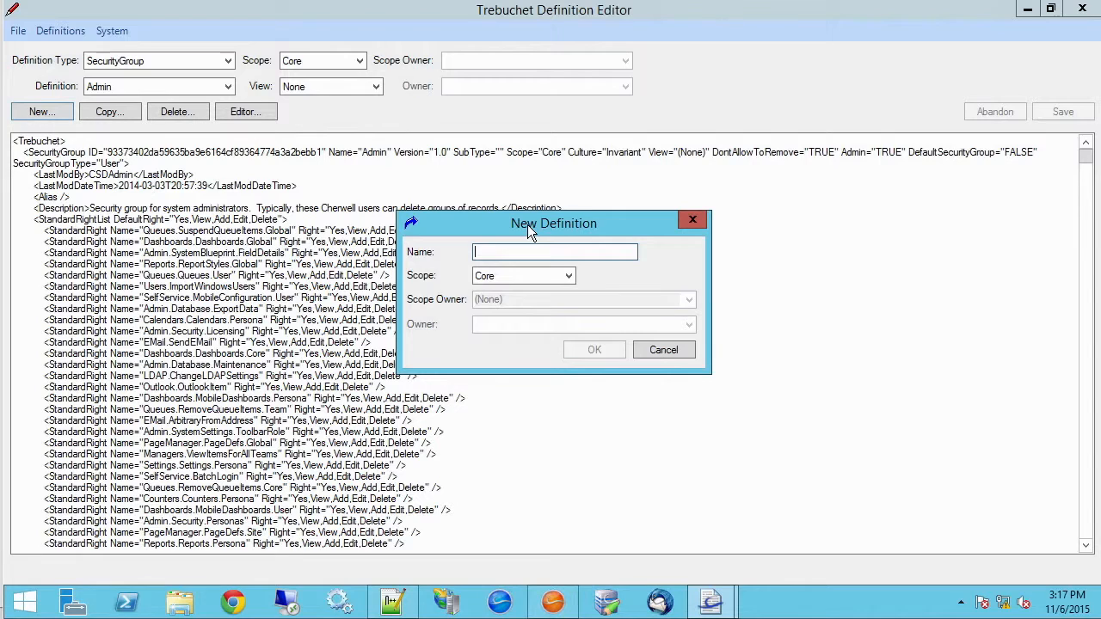
pyautogui.write('Super-User')
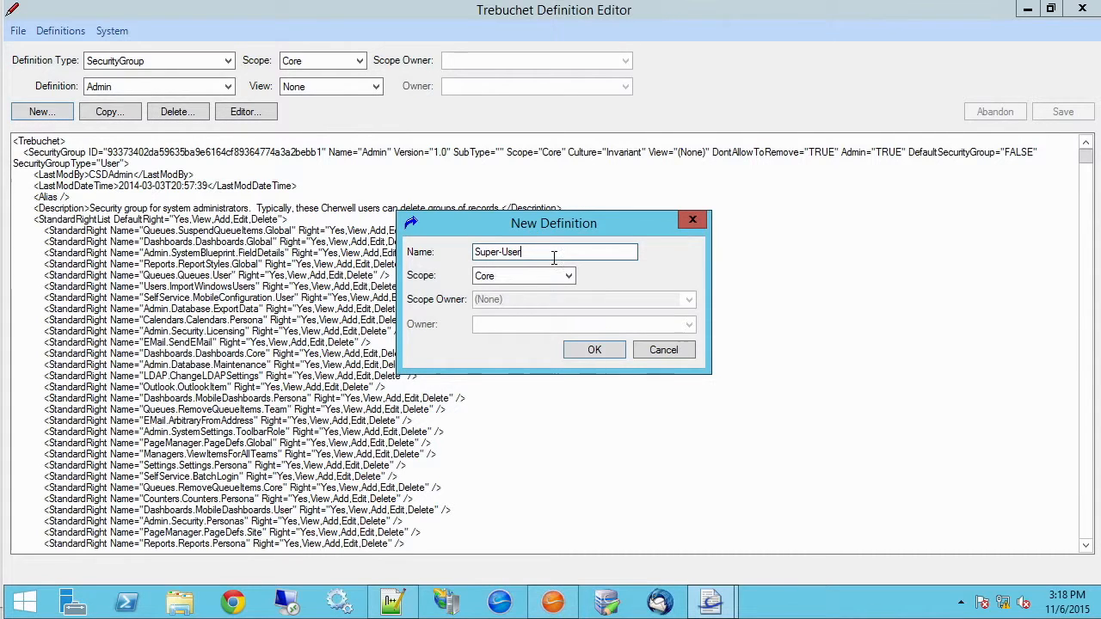
pyautogui.click(593, 350)
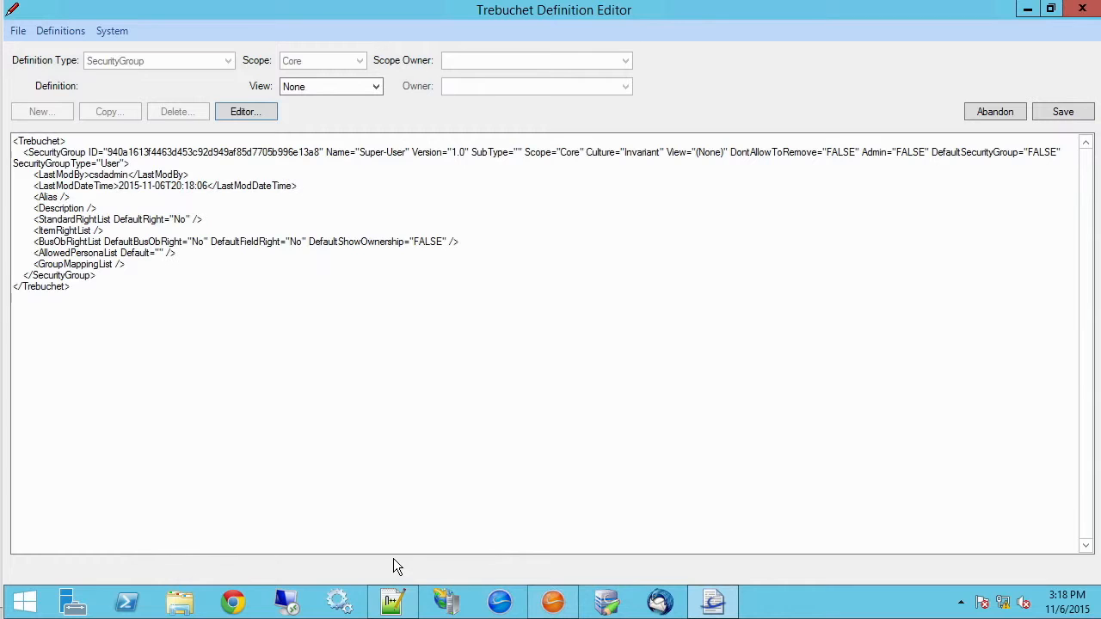
pyautogui.click(1026, 12)
# Replace the Super-User placeholder XML with the edited Notepad++ XML and save the definition
pyautogui.click(394, 603)
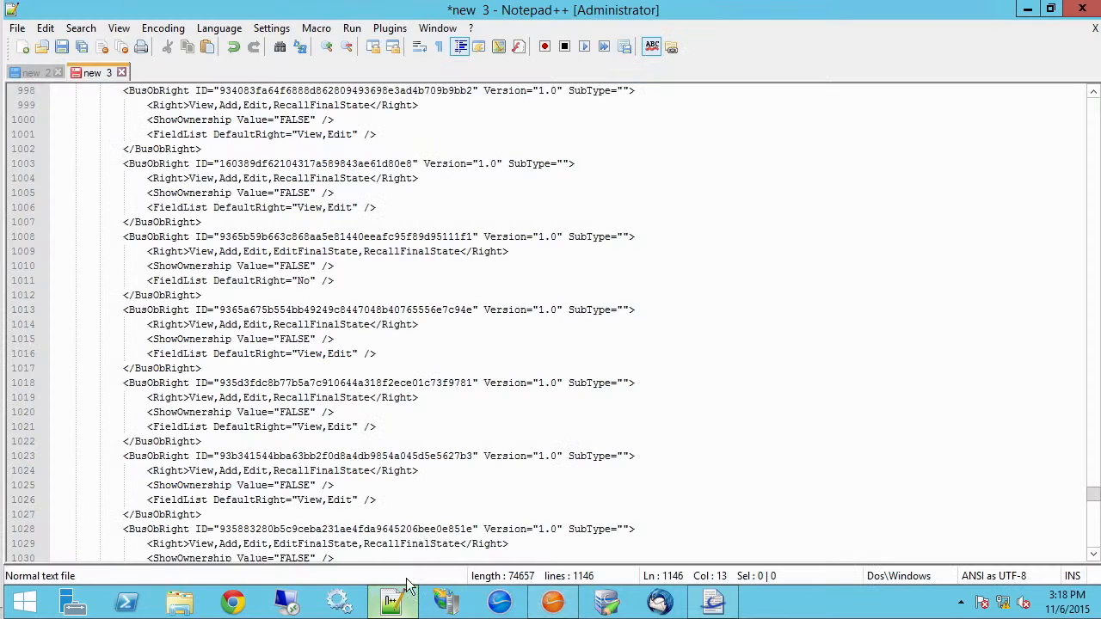
pyautogui.click(447, 345)
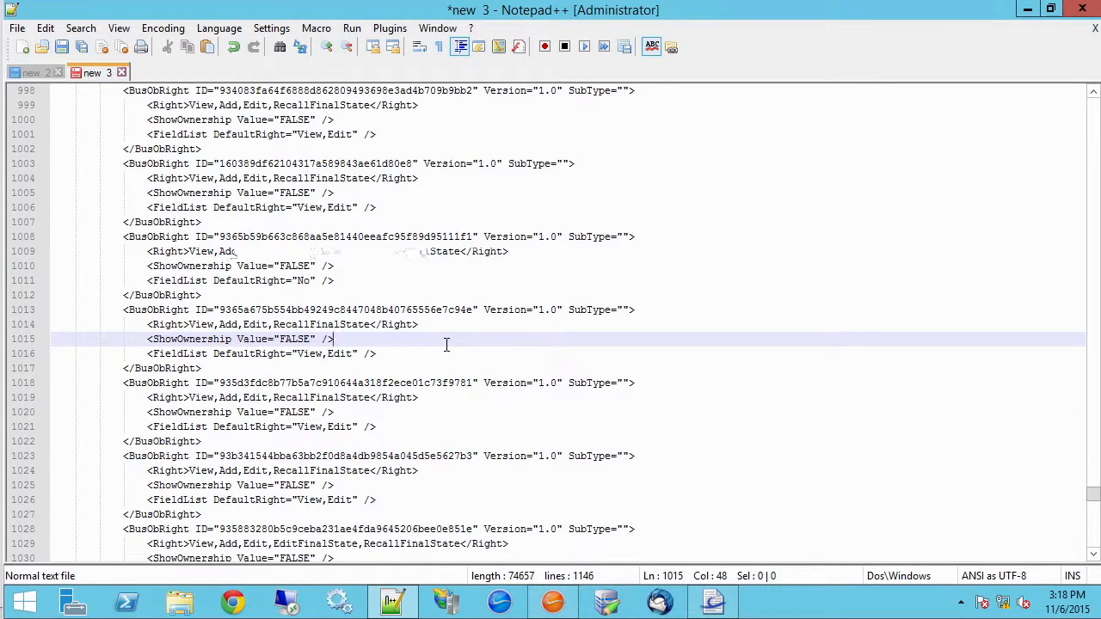
pyautogui.hotkey('ctrl', 'a')
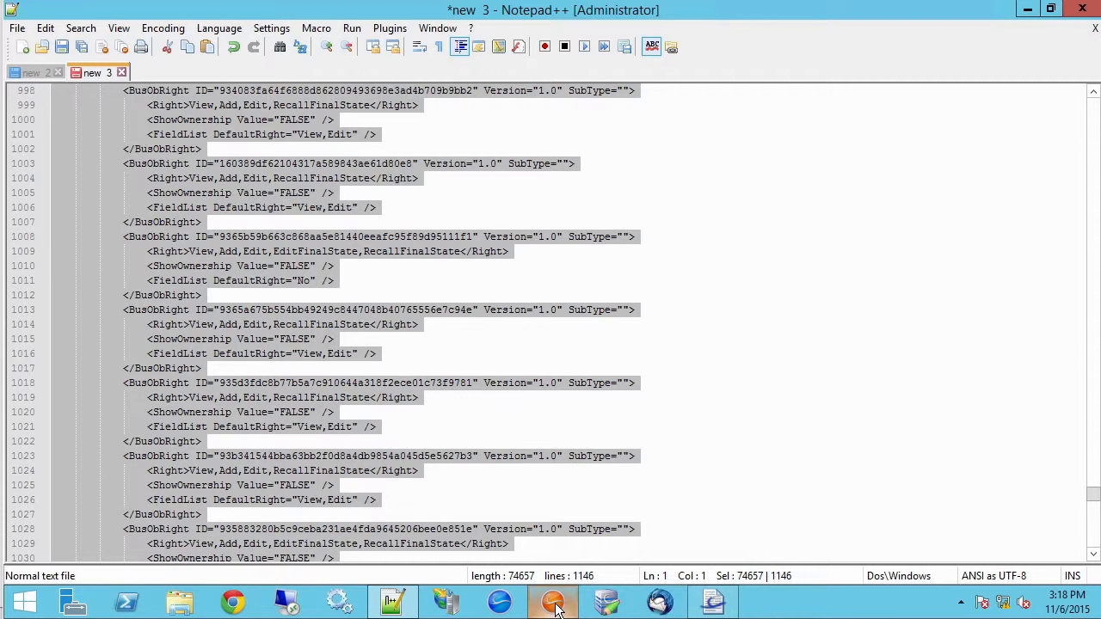
pyautogui.click(710, 607)
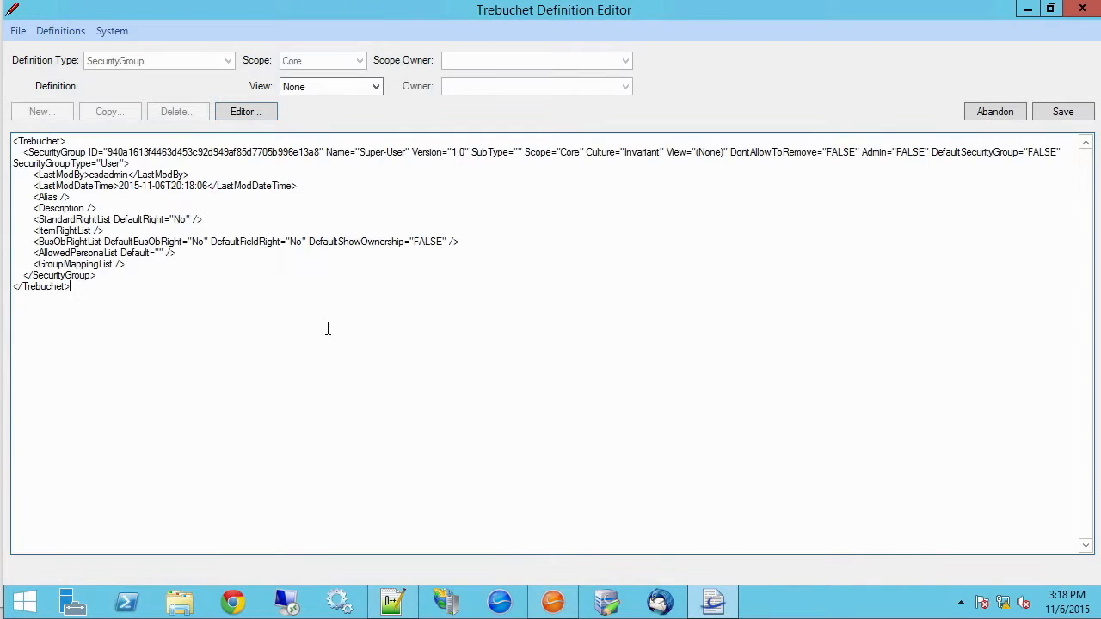
pyautogui.hotkey('ctrl', 'a')
pyautogui.press('Delete')
pyautogui.hotkey('ctrl', 'v')
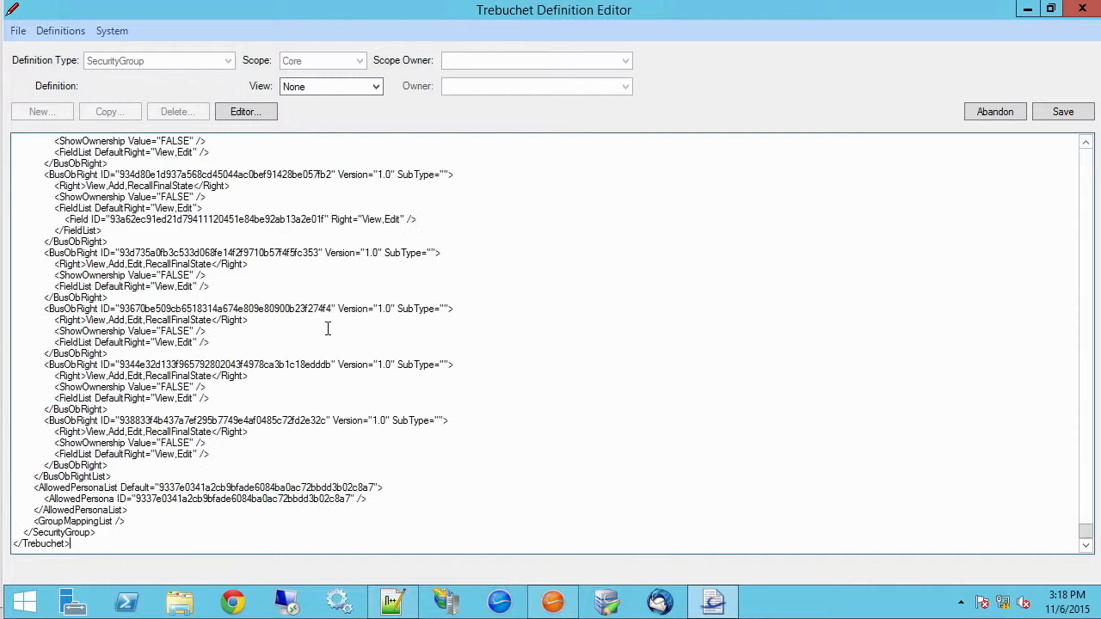
pyautogui.click(1064, 115)
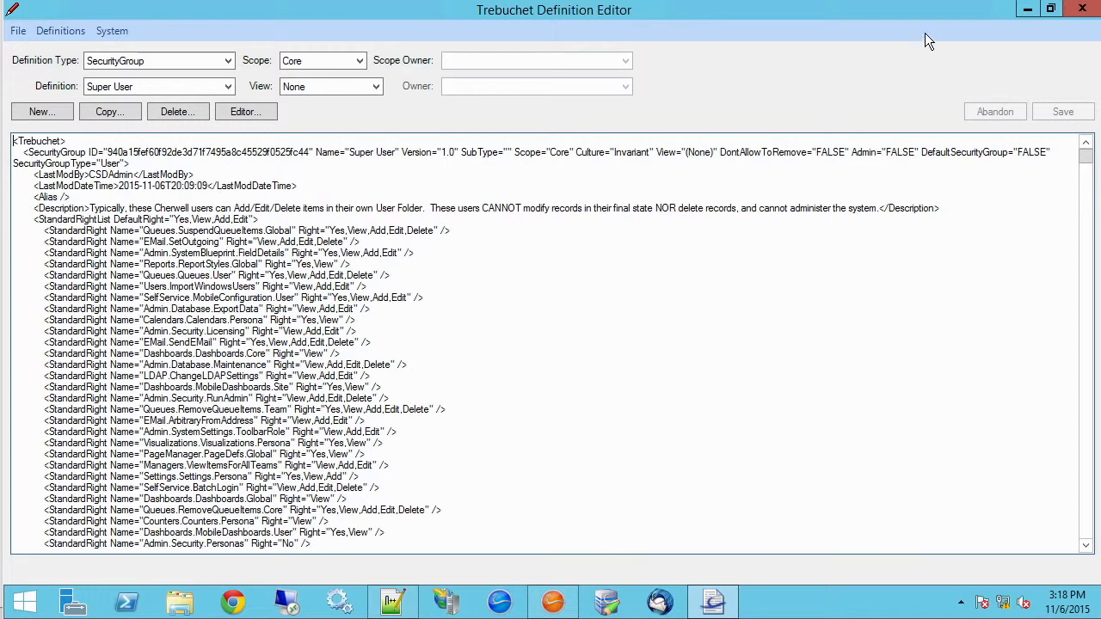
# Close Trebuchet and Cherwell Administrator, then relaunch Administrator and log in to Demo
pyautogui.click(1081, 22)
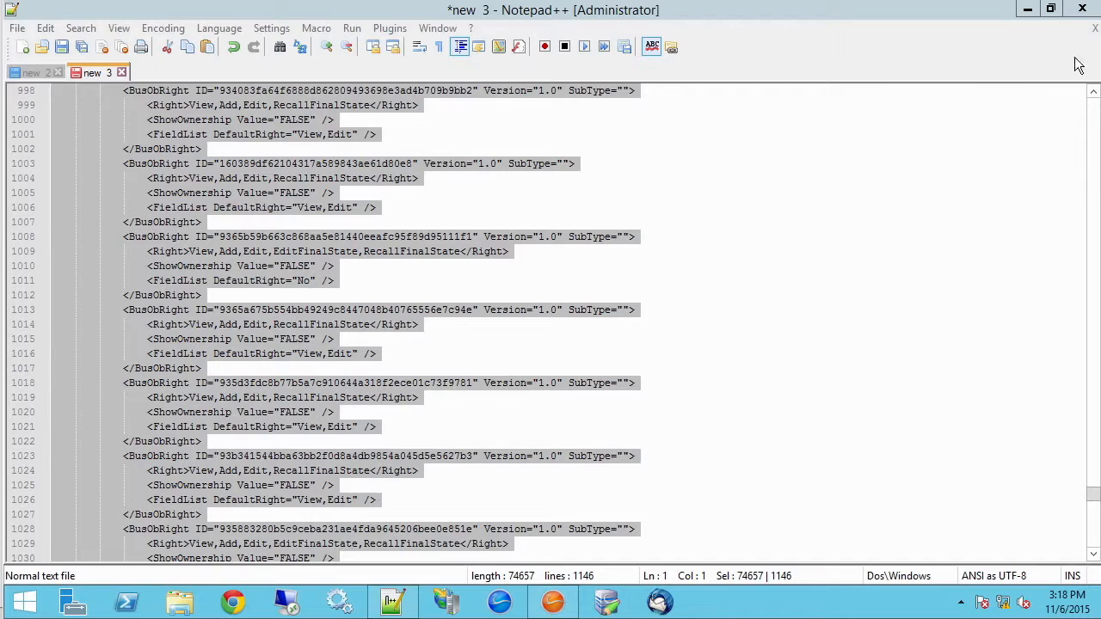
pyautogui.click(1033, 10)
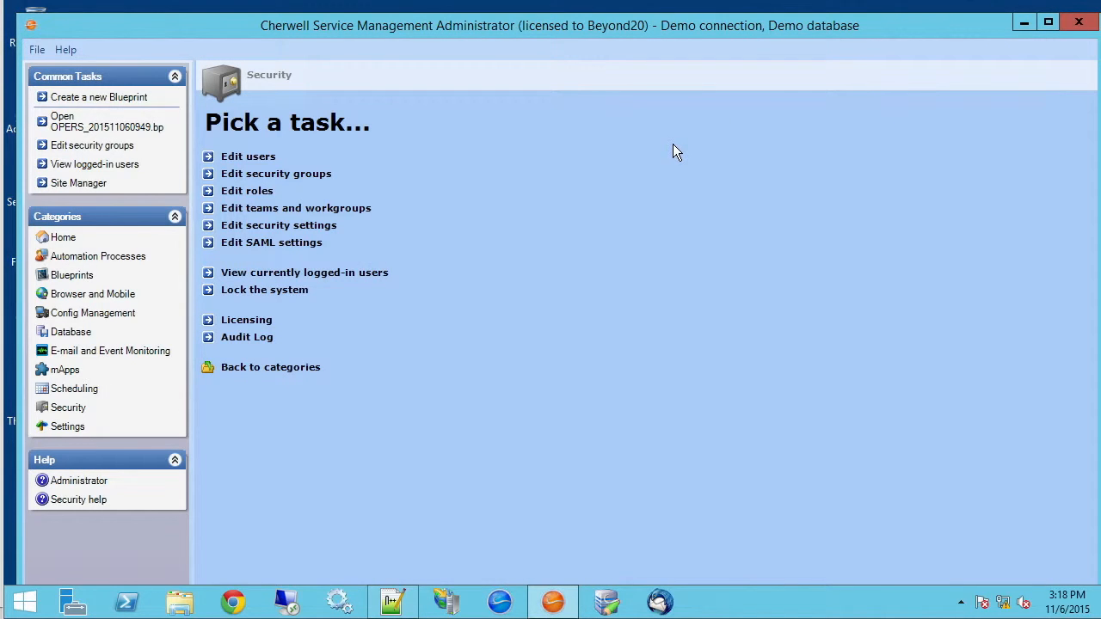
pyautogui.click(1079, 23)
pyautogui.doubleClick(38, 123)
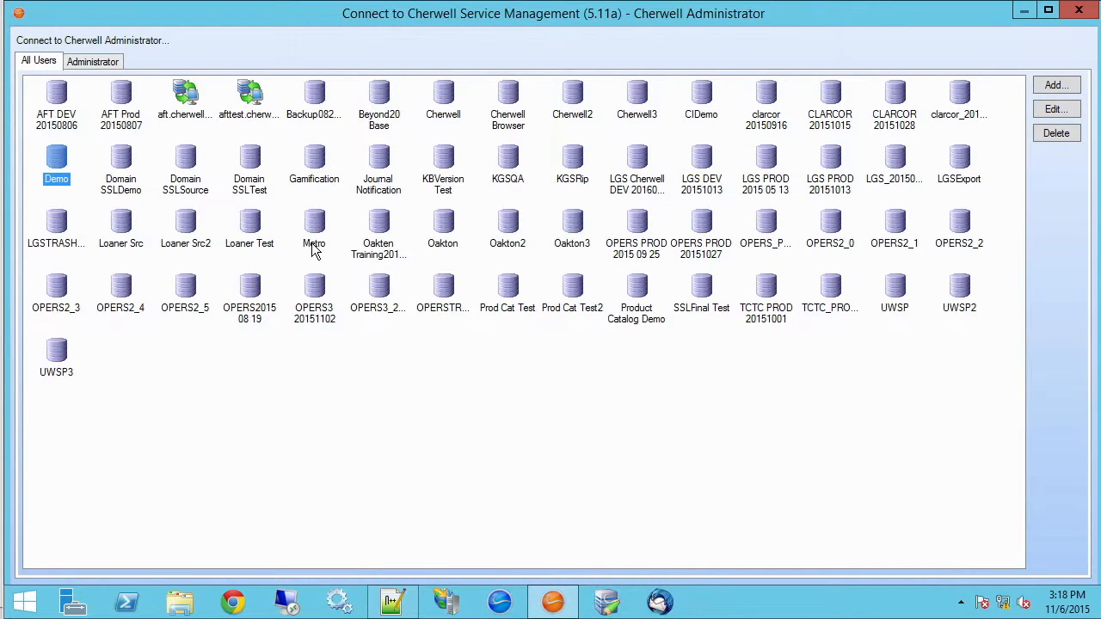
pyautogui.doubleClick(56, 163)
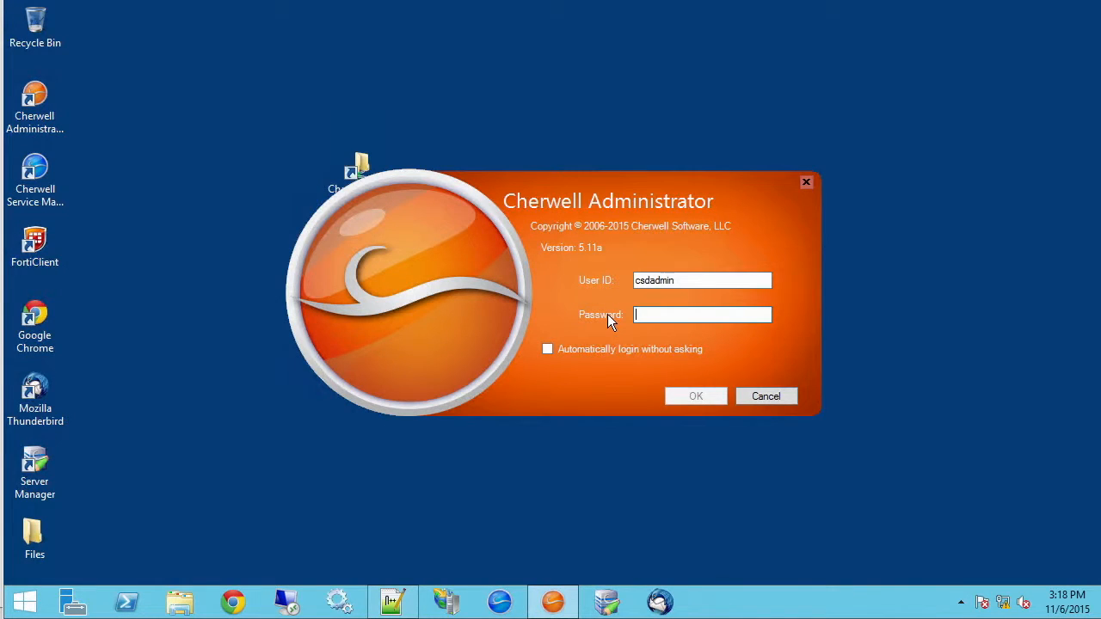
pyautogui.write('********')
pyautogui.press('Return')
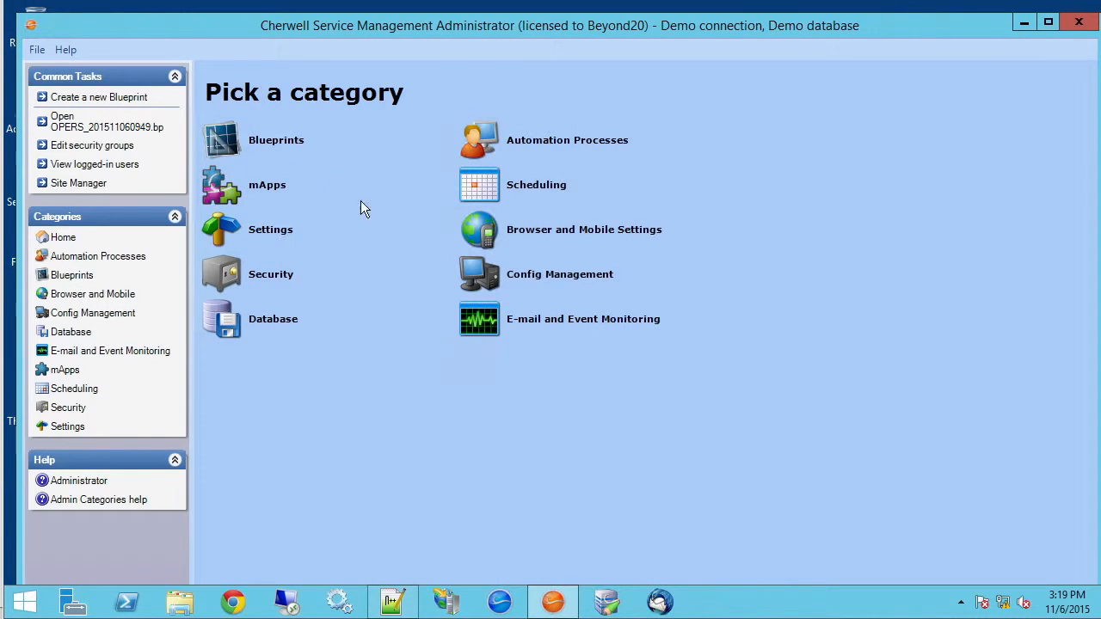
# Confirm in the Security Groups editor that Super User appears in the Group list with its description, then close the editor
pyautogui.click(265, 280)
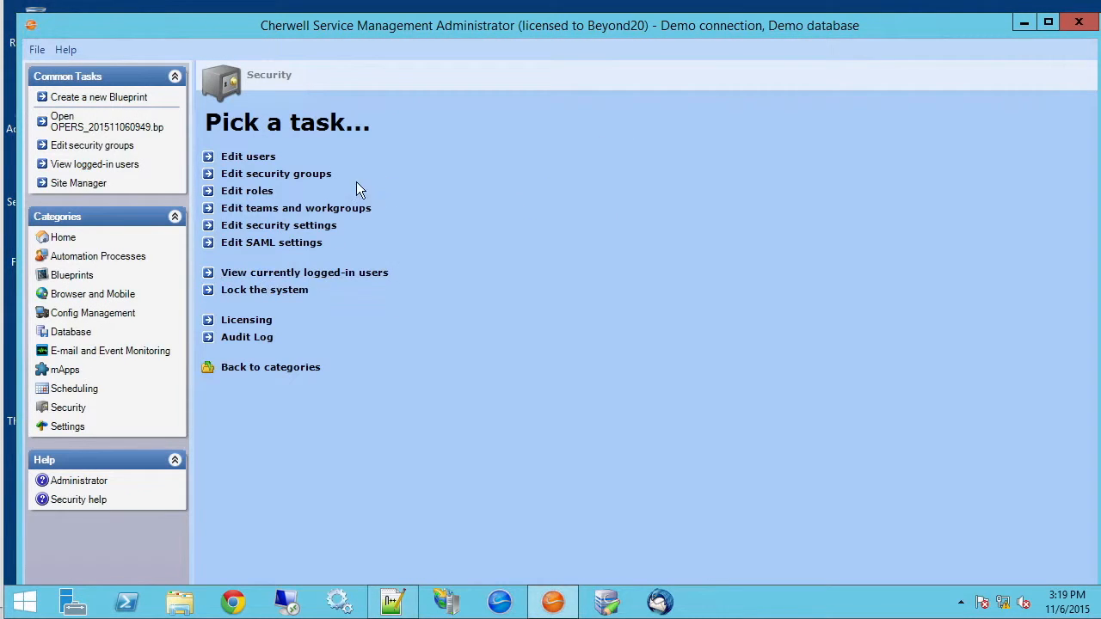
pyautogui.click(274, 174)
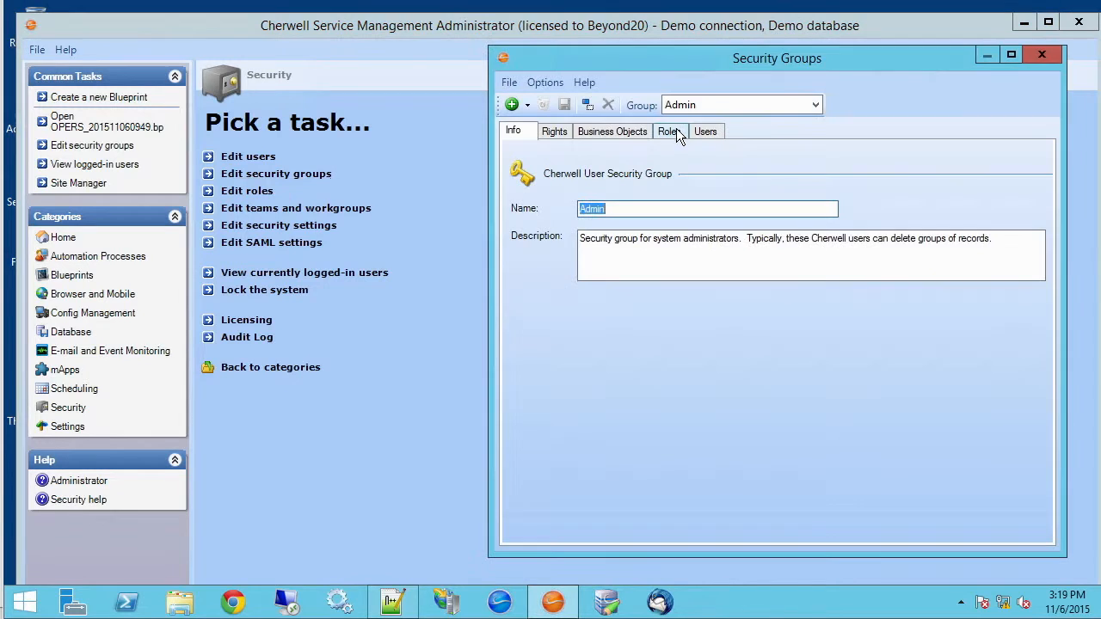
pyautogui.click(809, 105)
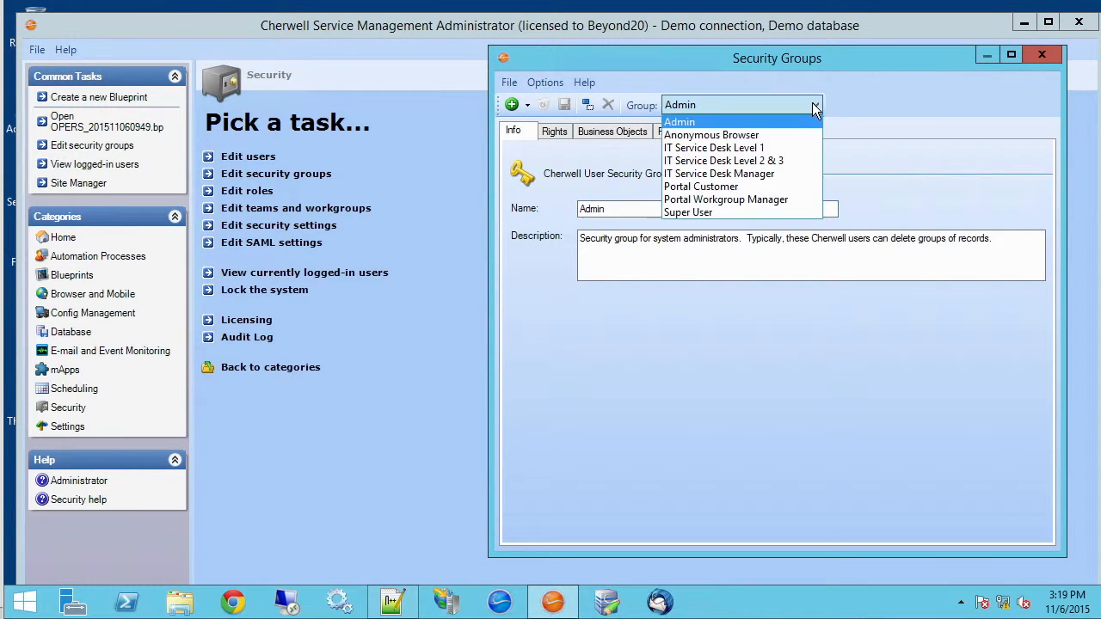
pyautogui.click(782, 212)
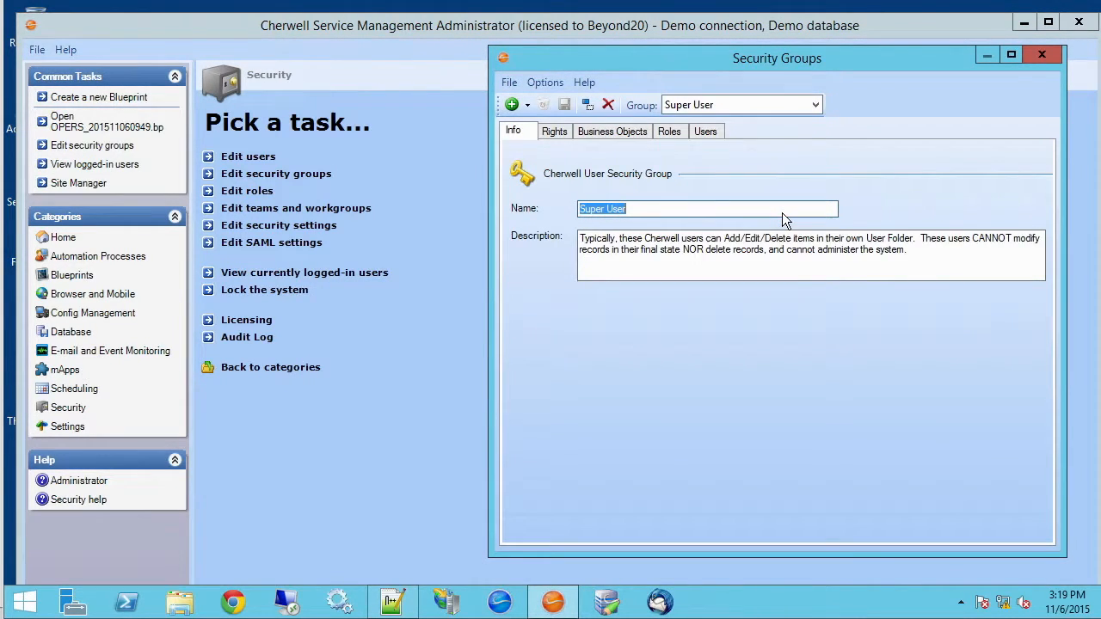
pyautogui.click(815, 105)
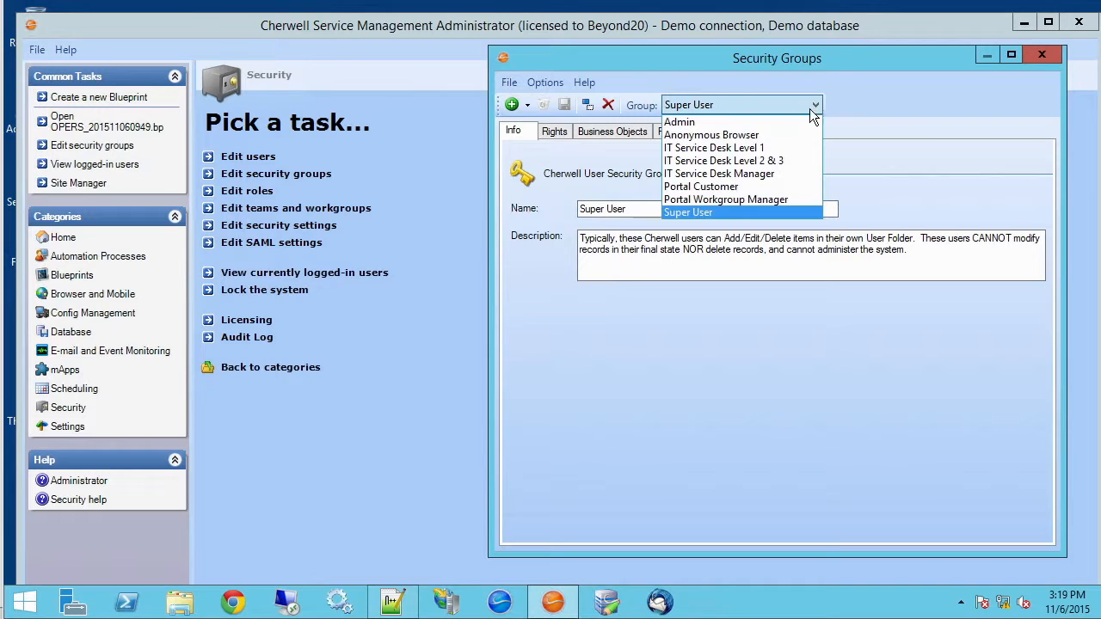
pyautogui.click(759, 212)
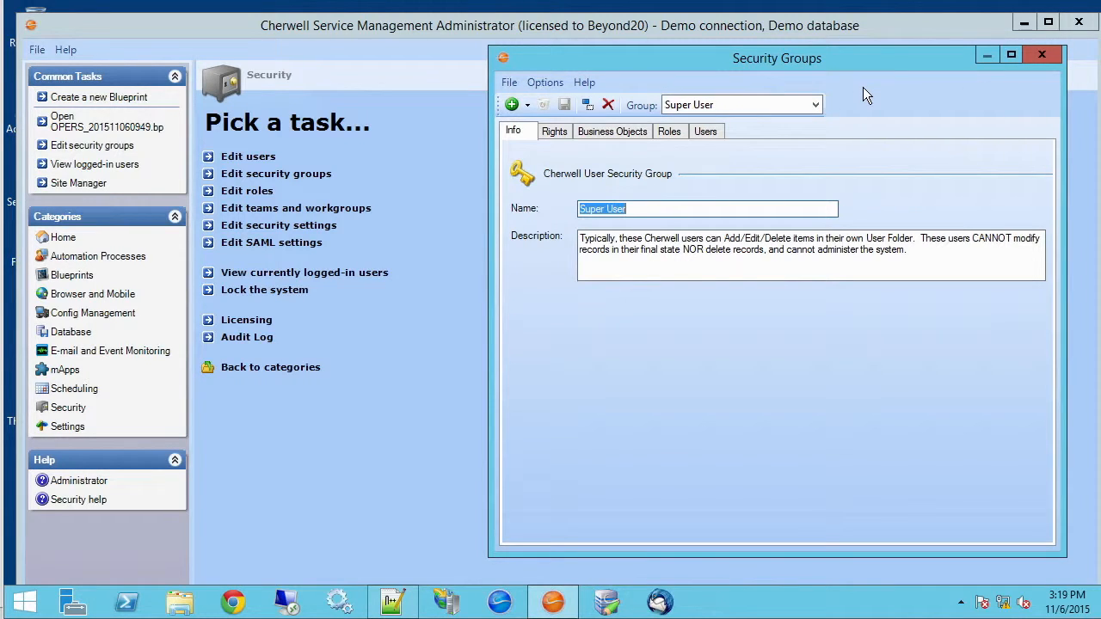
pyautogui.click(1041, 56)
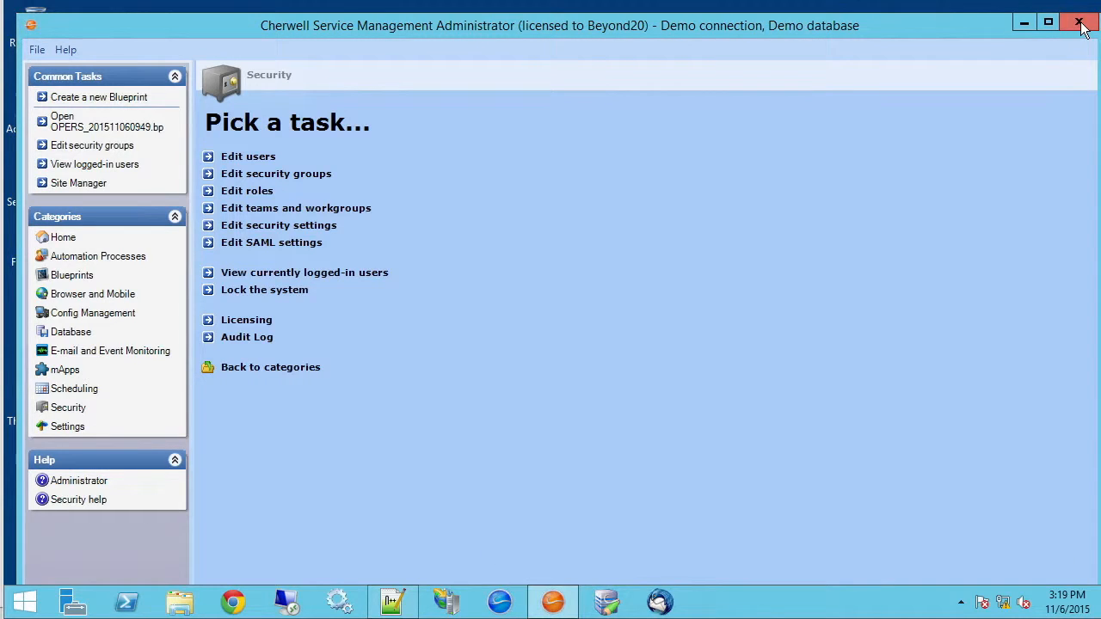